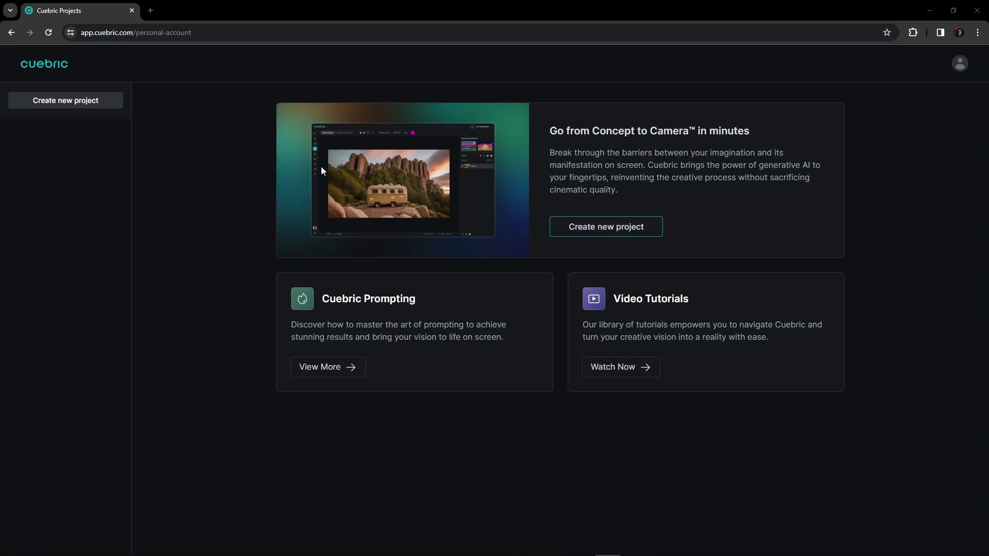
Step: Make a new 1280×720 canvas, generate the rainy neon alley image, and open one variation in its own tab
left_click(101, 100)
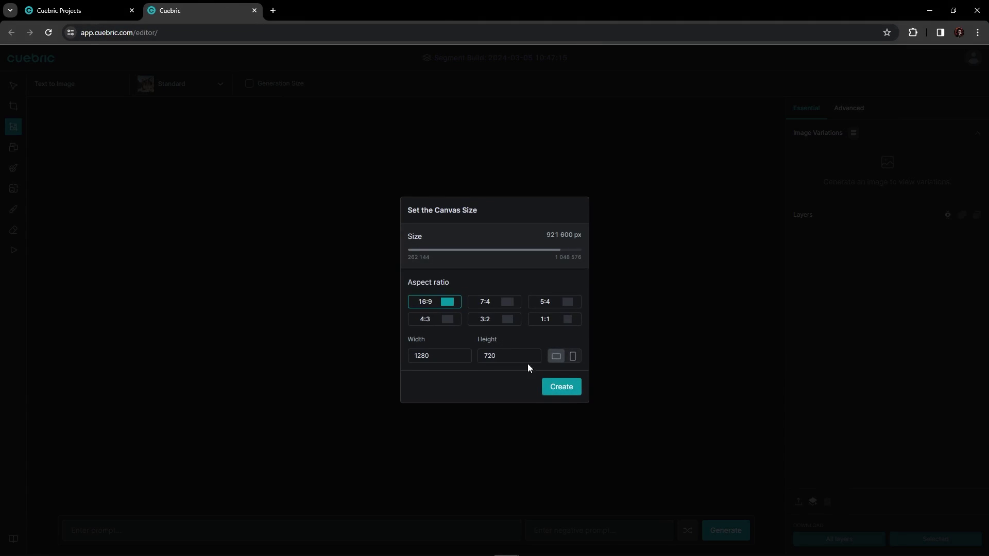
left_click(562, 391)
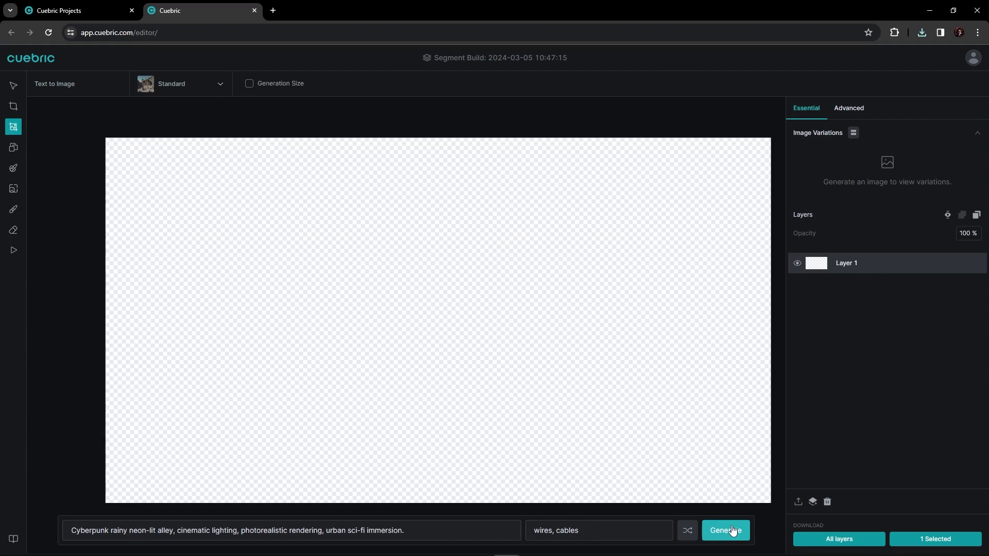
left_click(732, 531)
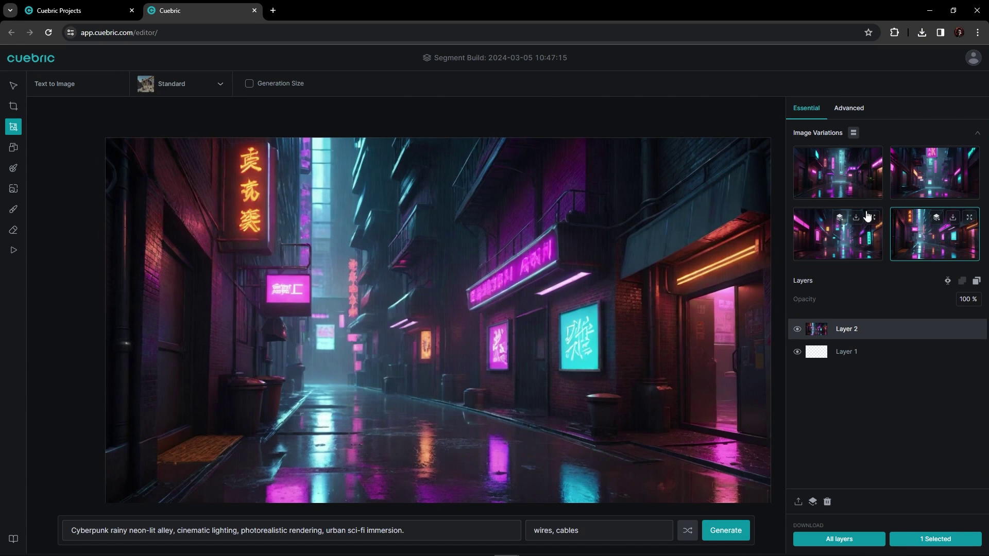
left_click(871, 216)
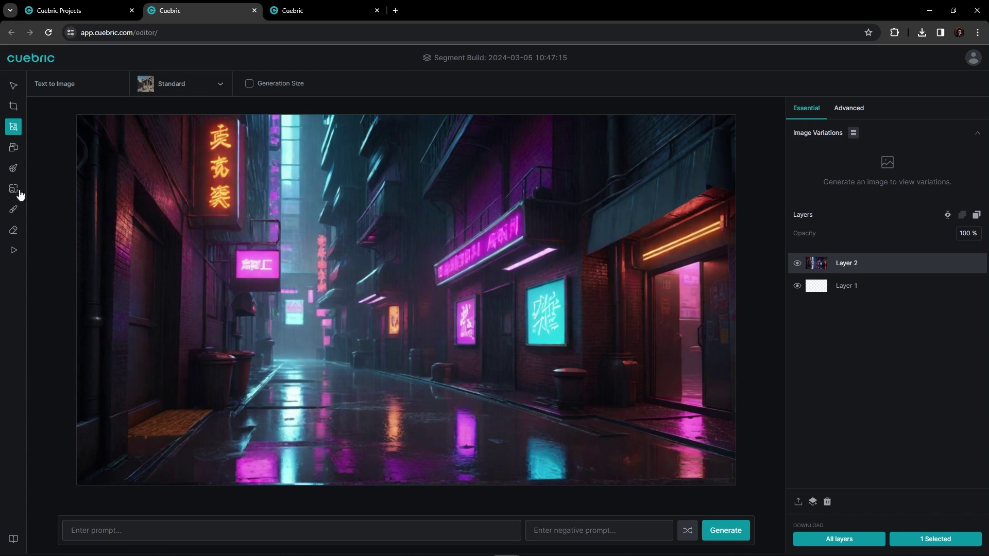
Step: Run depth segmentation on the alley image and save the near depth range as a segment layer
left_click(15, 141)
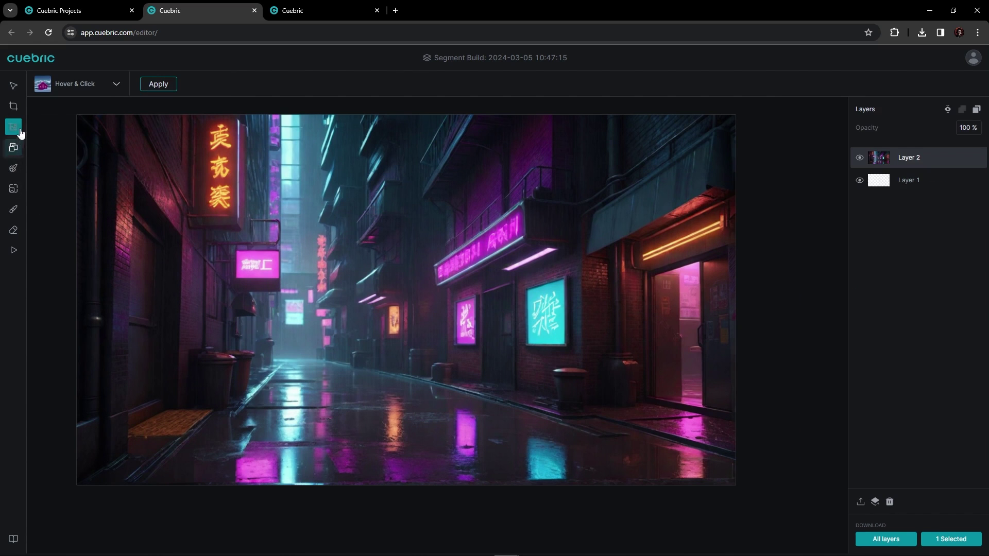
left_click(88, 92)
left_click(71, 135)
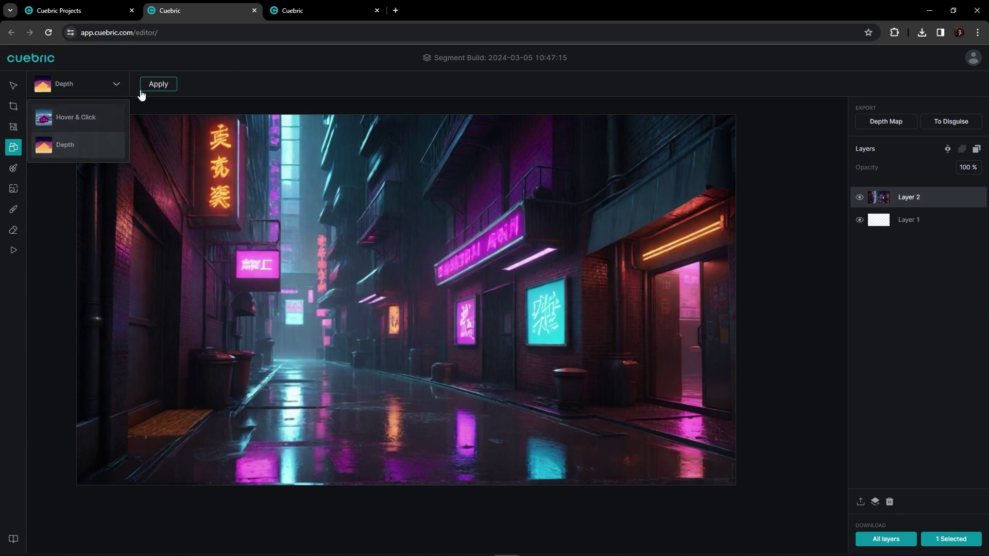
left_click(153, 86)
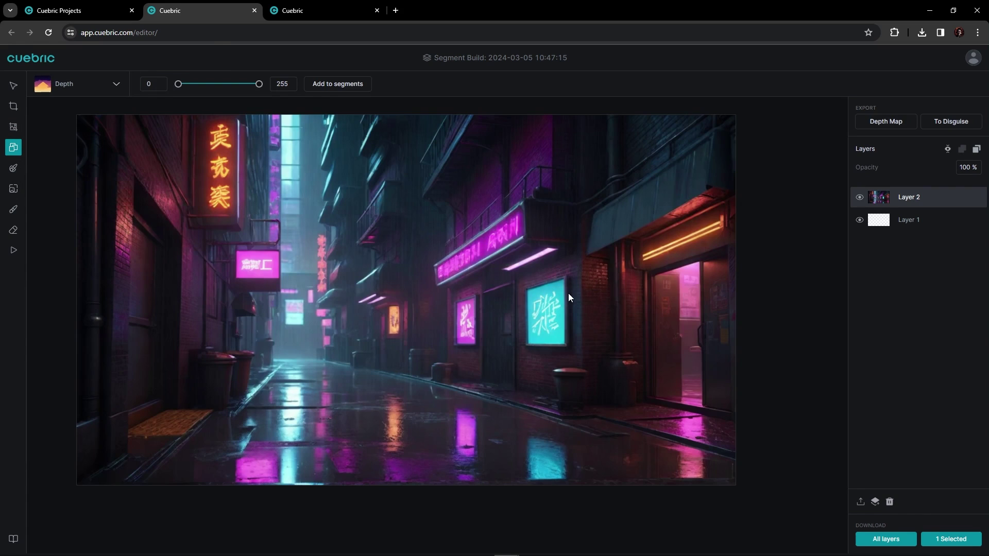
left_click_drag(178, 84, 189, 90)
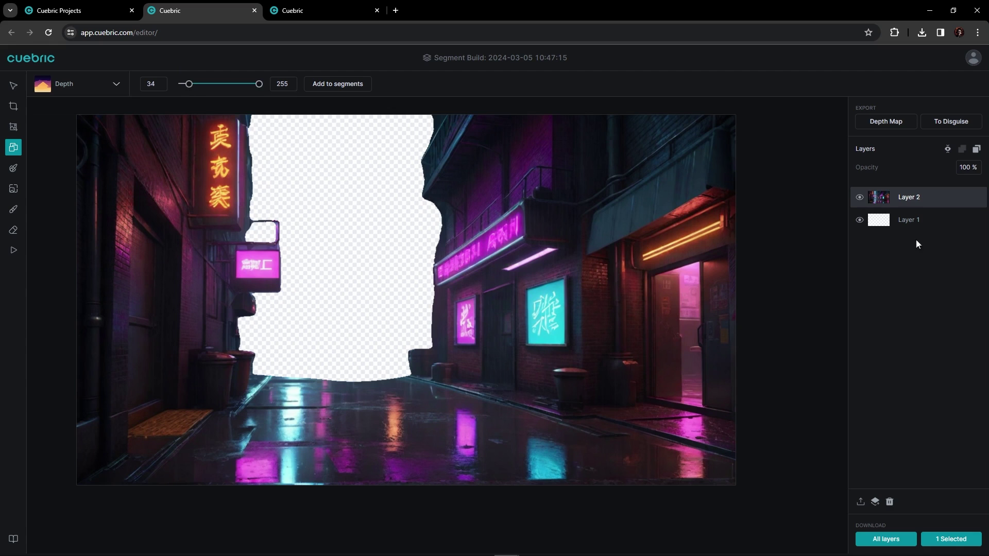
right_click(905, 196)
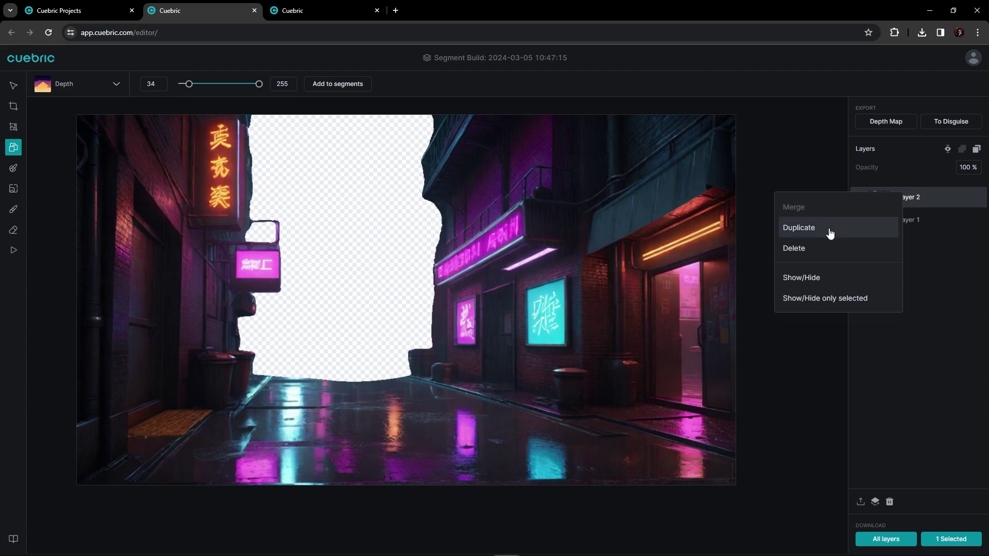
left_click(956, 274)
left_click(346, 87)
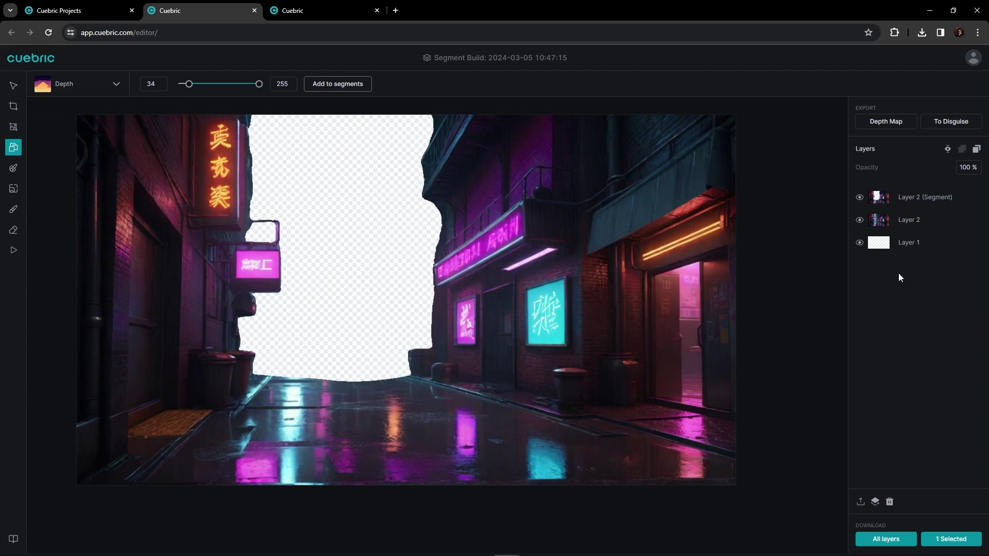
Step: Save the far alley end (depth 0–31) as a second segment layer and hide the original Layer 2
left_click(866, 218)
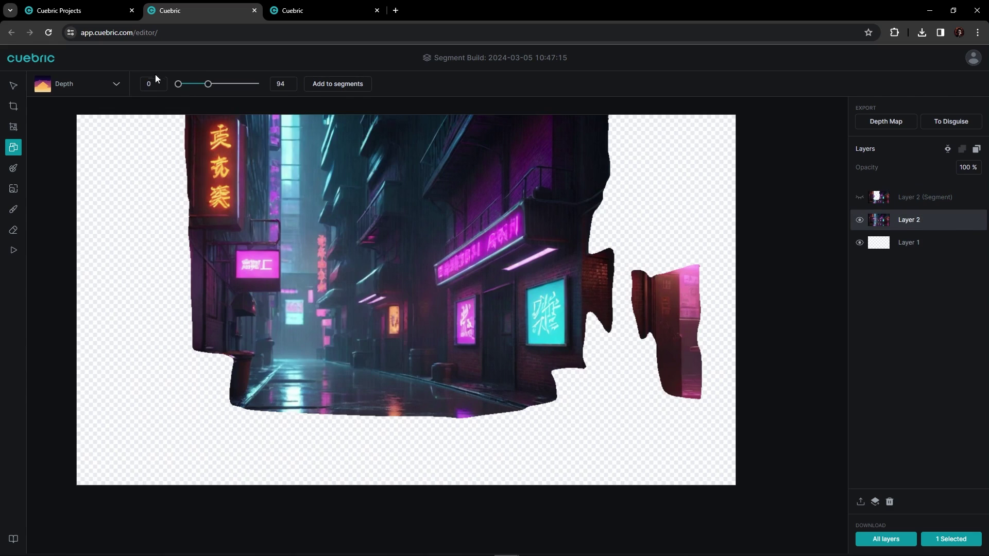
left_click_drag(210, 90, 188, 96)
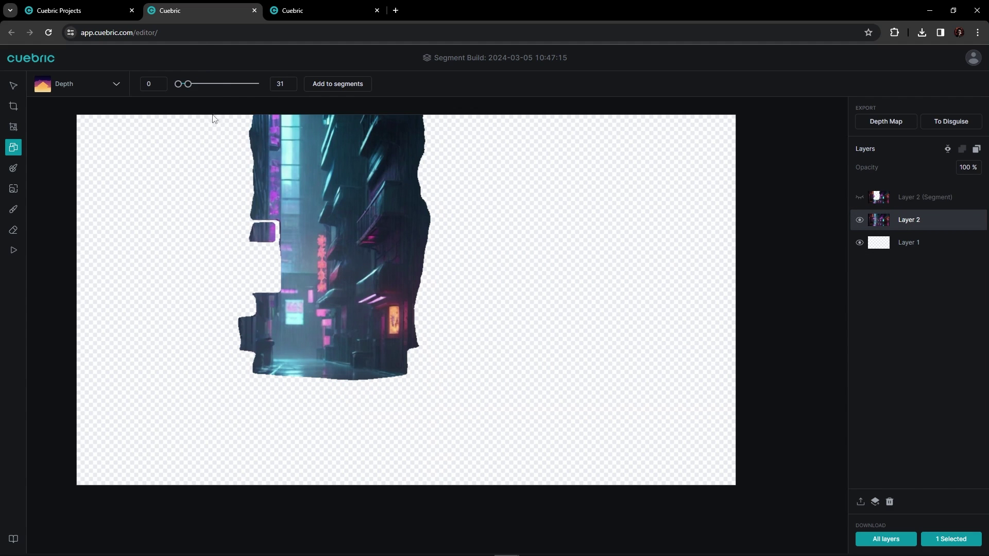
left_click(343, 87)
left_click(859, 242)
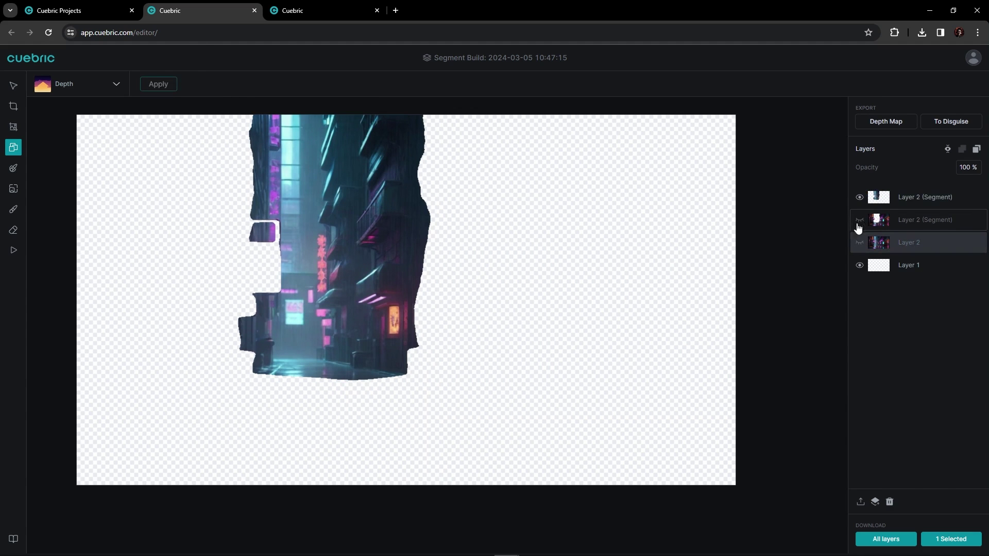
left_click(886, 198)
left_click(13, 168)
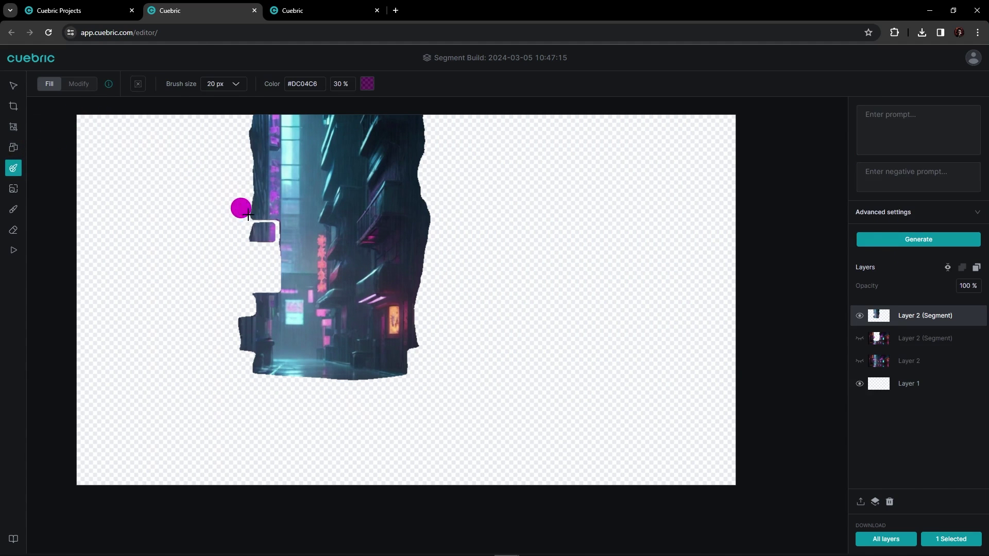
Step: Inpaint neon city scenery beside the far cutout, put the near segment visible on top, and preview parallax
mouse_move(273, 221)
left_mouse_down()
mouse_move(277, 289)
mouse_move(248, 291)
mouse_move(254, 307)
mouse_move(242, 317)
mouse_move(239, 354)
mouse_move(251, 370)
mouse_move(315, 383)
mouse_move(402, 380)
mouse_move(417, 352)
mouse_move(436, 228)
mouse_move(423, 187)
mouse_move(427, 121)
mouse_move(420, 114)
mouse_move(246, 114)
left_mouse_up()
left_click(929, 240)
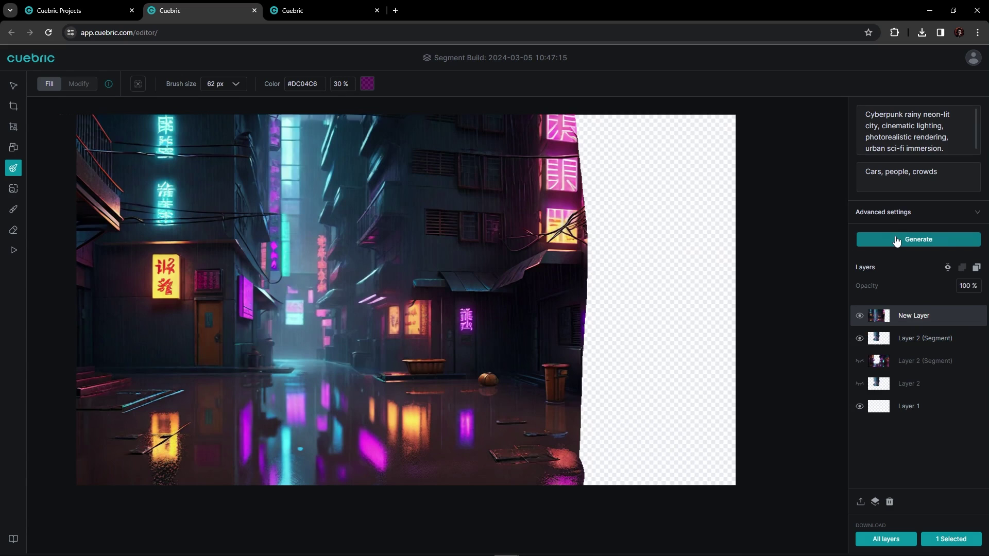
left_click(890, 362)
left_click_drag(914, 366, 913, 310)
left_click(860, 318)
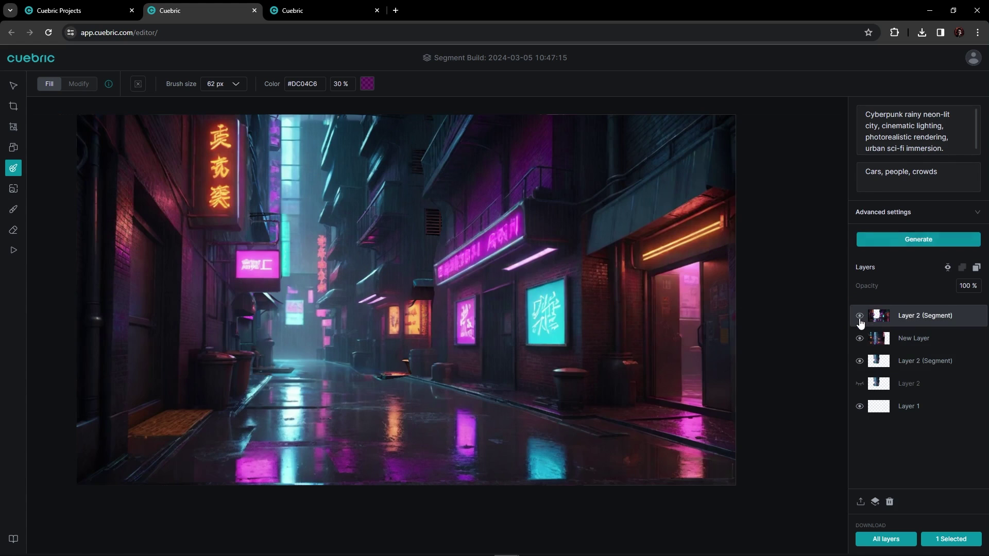
left_click(13, 250)
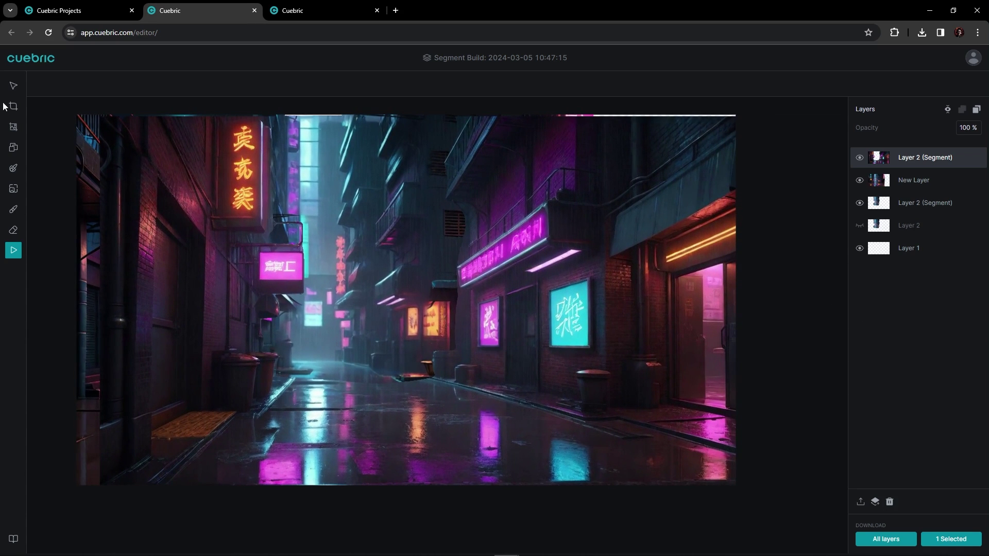
Step: Superscale the near segment and the New Layer 2x, then hide their unscaled originals
left_click(13, 85)
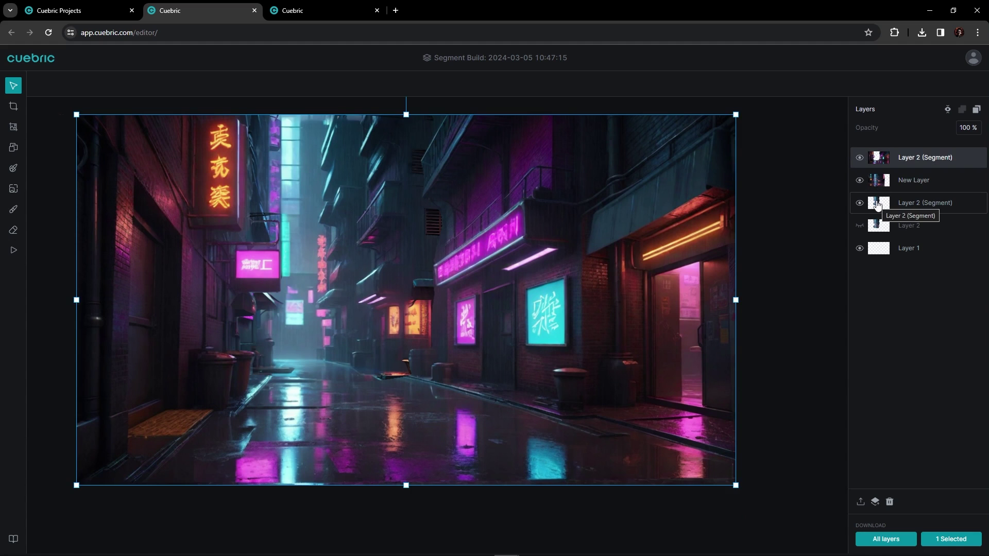
left_click(13, 188)
left_click(163, 84)
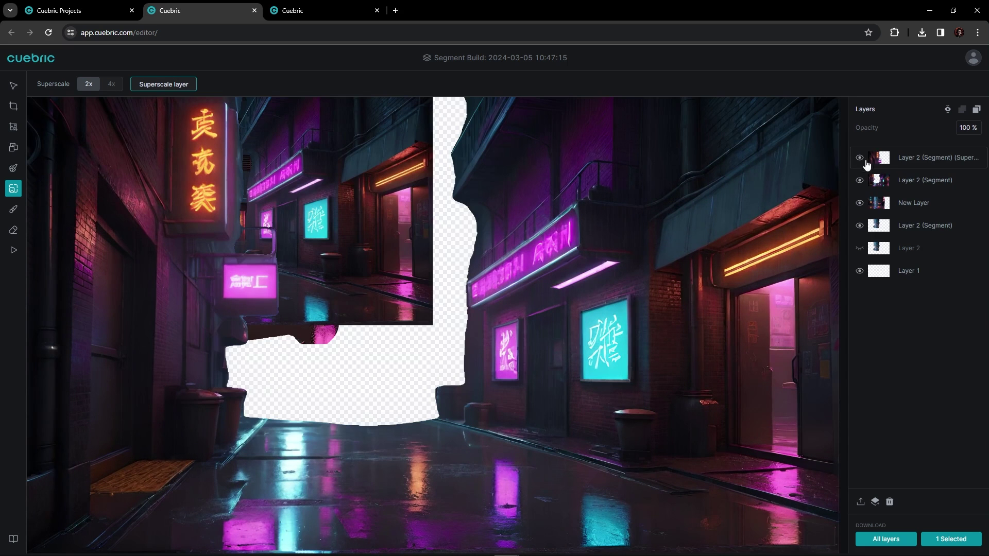
left_click(914, 181)
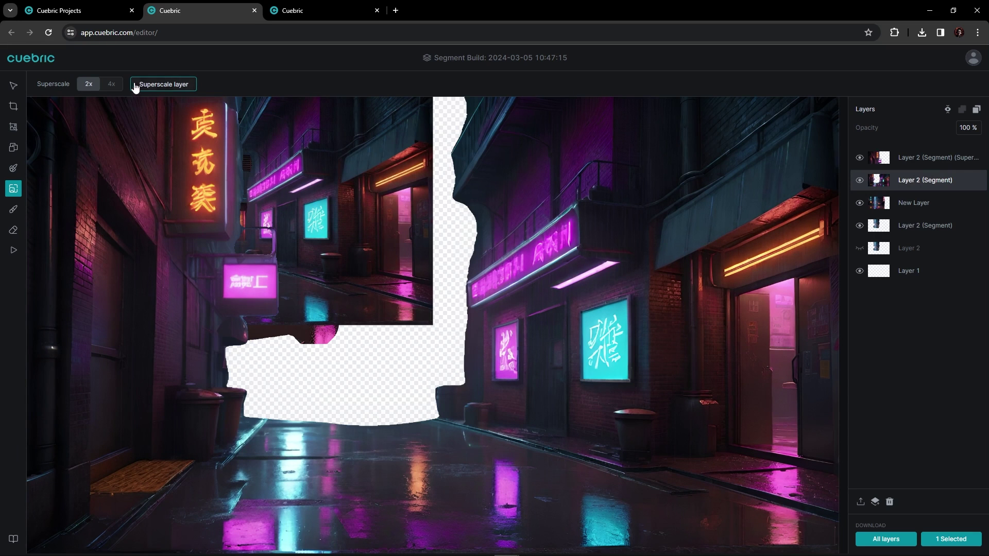
left_click(914, 203)
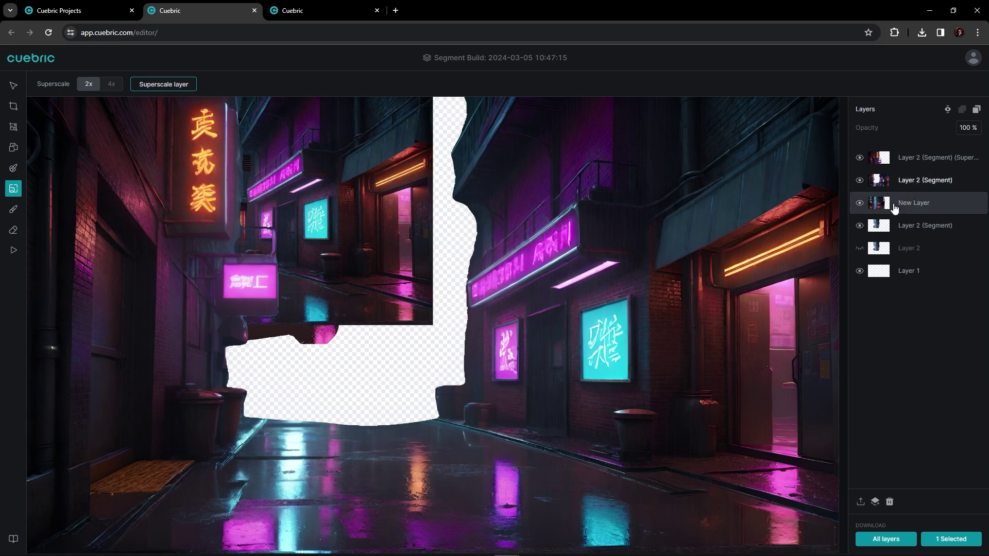
left_click(860, 157)
left_click(860, 180)
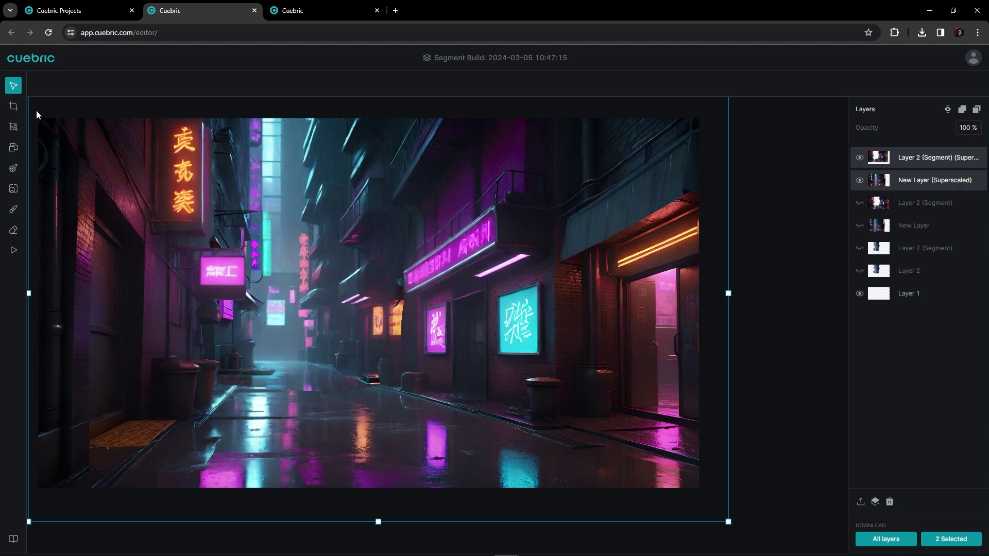
Step: Export the depth map as depth_0, depth_1, image_0 and image_1, then minimize the browser
left_click(14, 129)
left_click(13, 148)
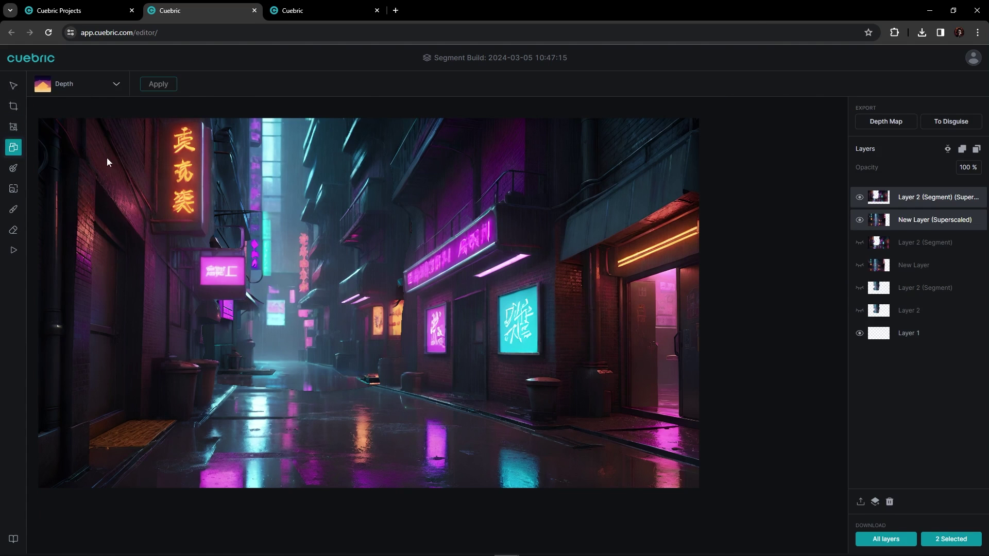
left_click(896, 123)
left_click(933, 14)
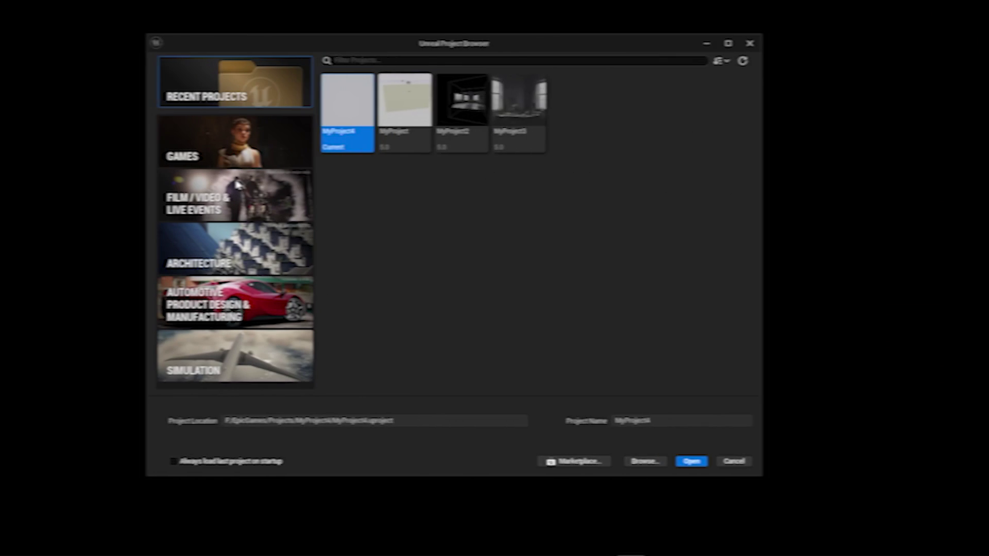
Step: Start a film-template project and enable the beta Modeling Tools Editor Mode plugin
left_click(224, 195)
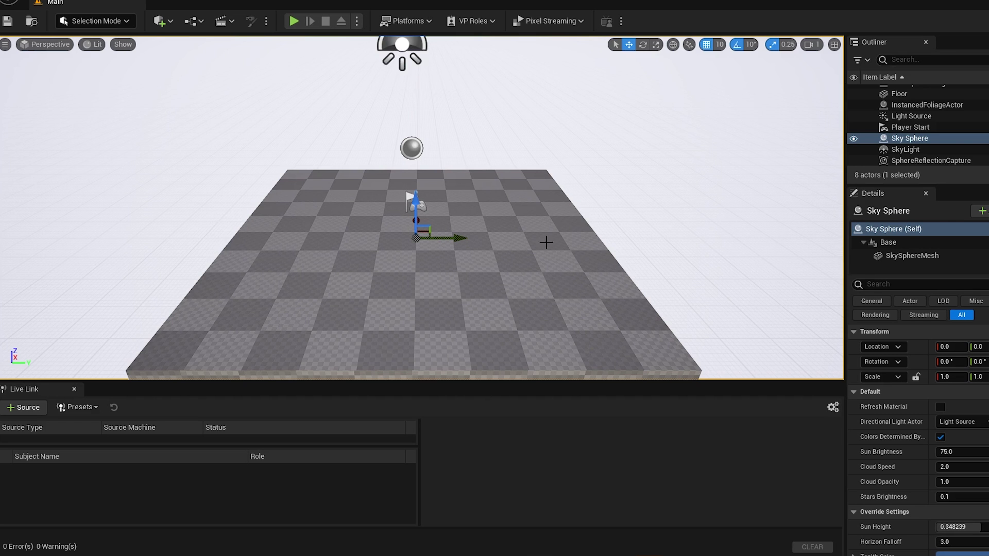
left_click_drag(543, 239, 471, 239)
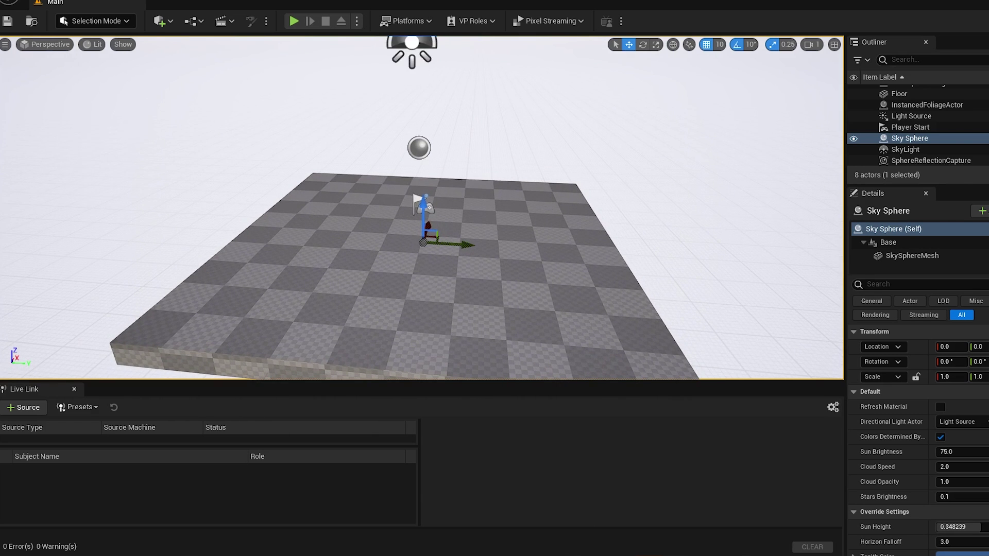
left_click(57, 1)
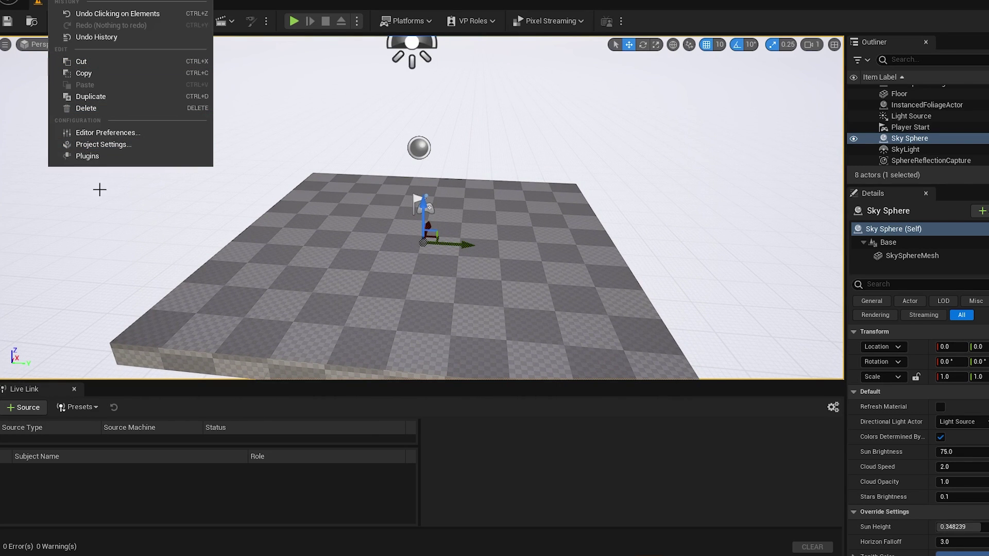
left_click(87, 156)
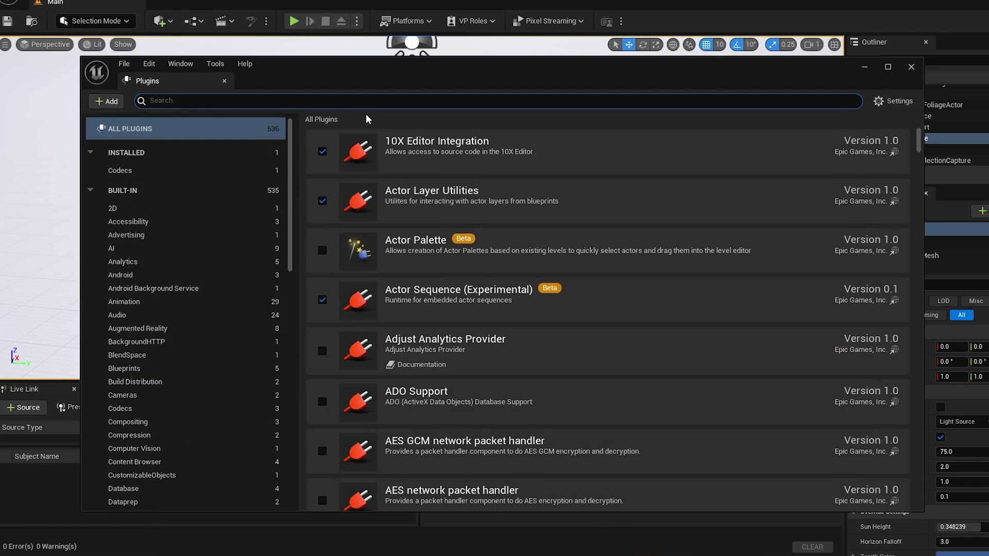
type("modeli")
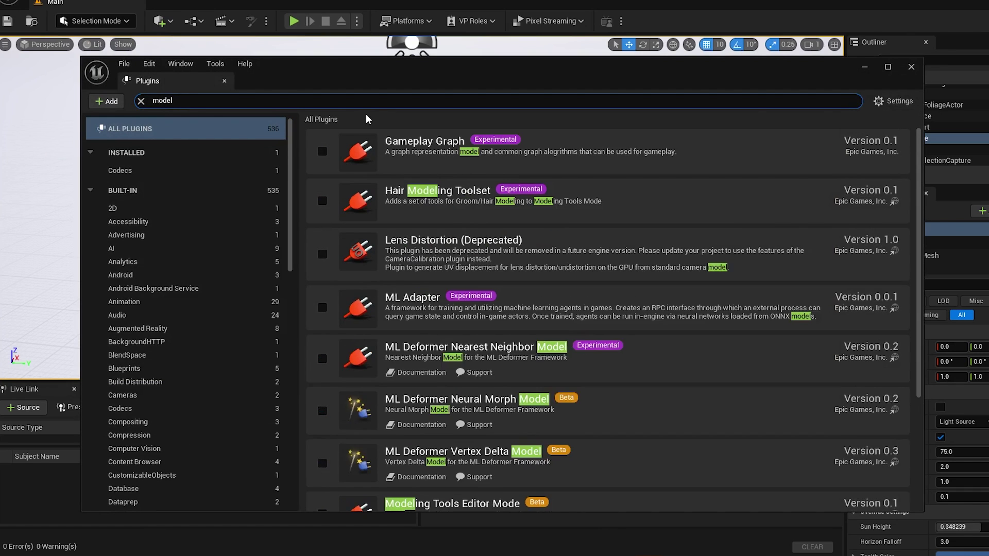
left_click(322, 200)
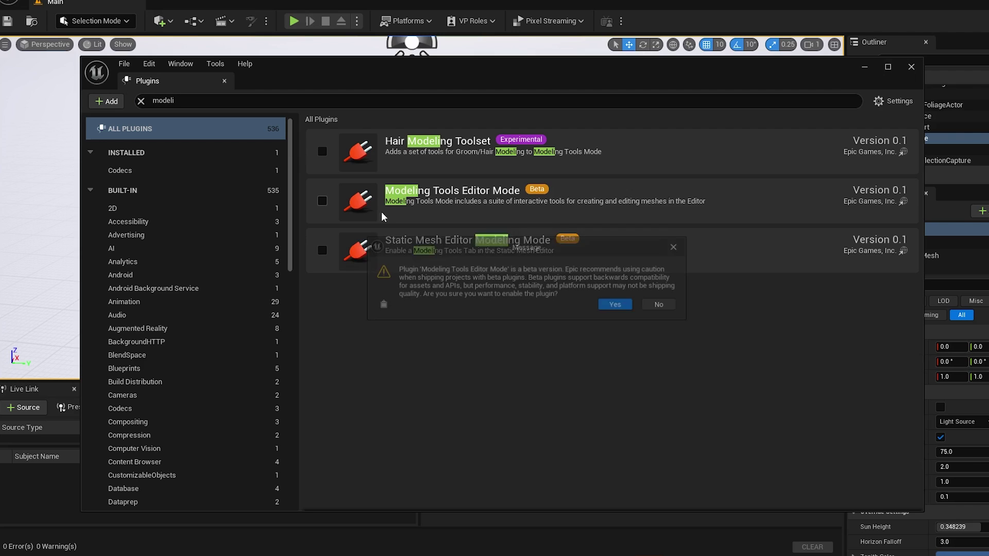
left_click(615, 305)
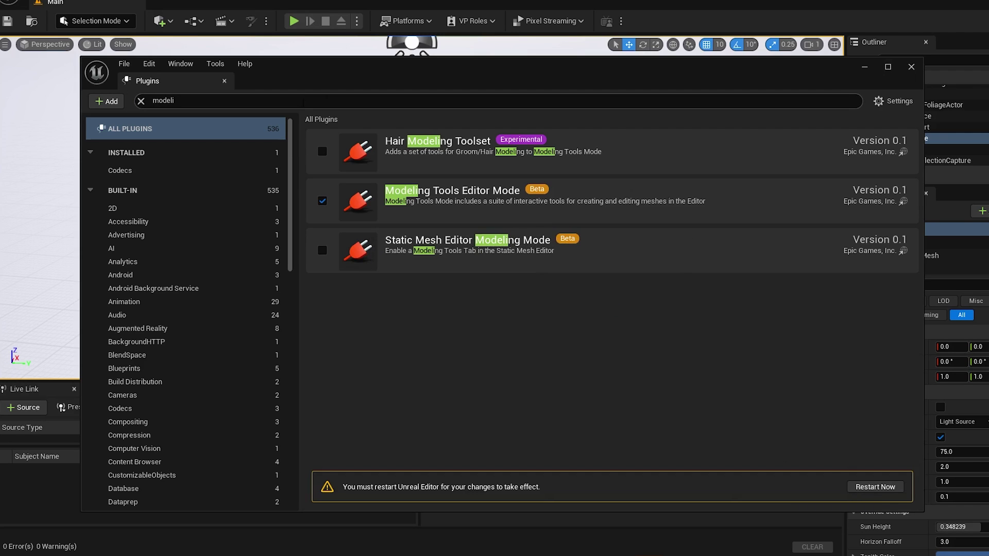
Step: Confirm VirtualCamera, Apple ARKit, Pixel Streaming and Live Link plugins are enabled, then restart the editor
type("virtua")
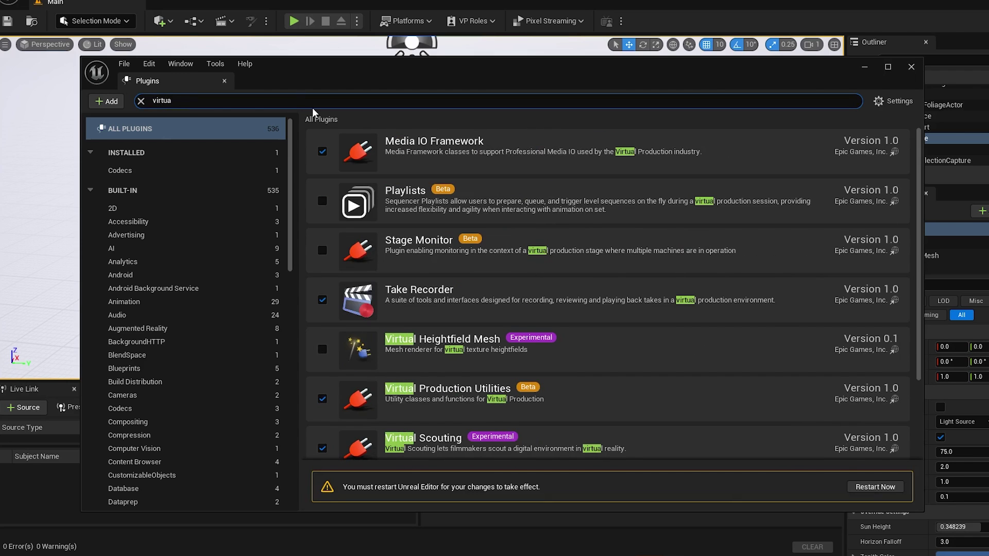
type("lca")
key("BackSpace")
key("BackSpace")
key("BackSpace")
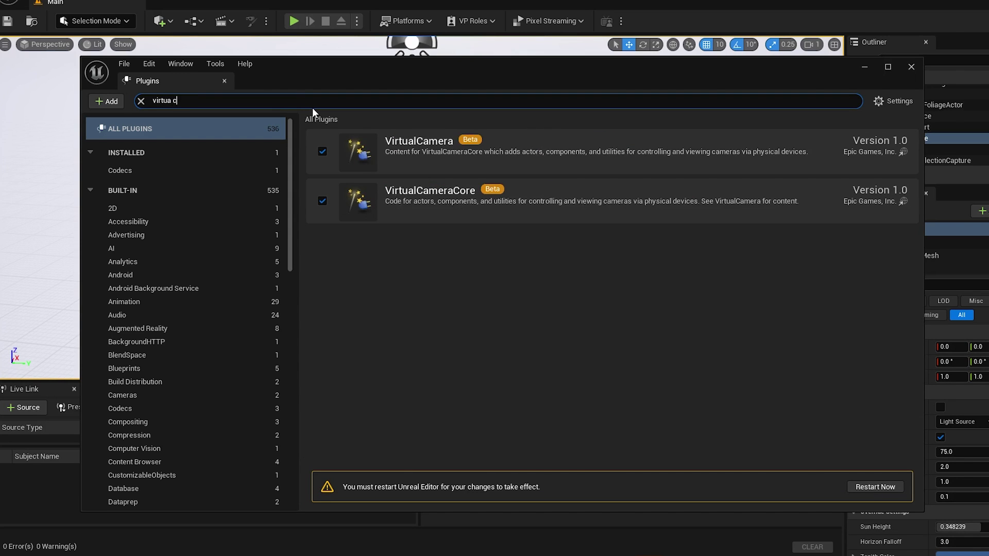
type("l camera")
key("ctrl+a")
type("apple ar")
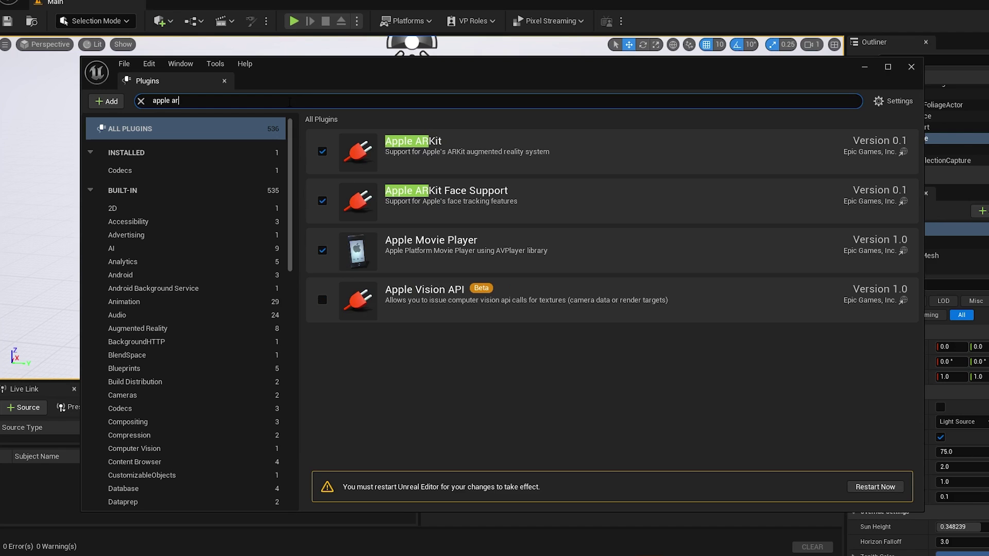
type("pixel streamin")
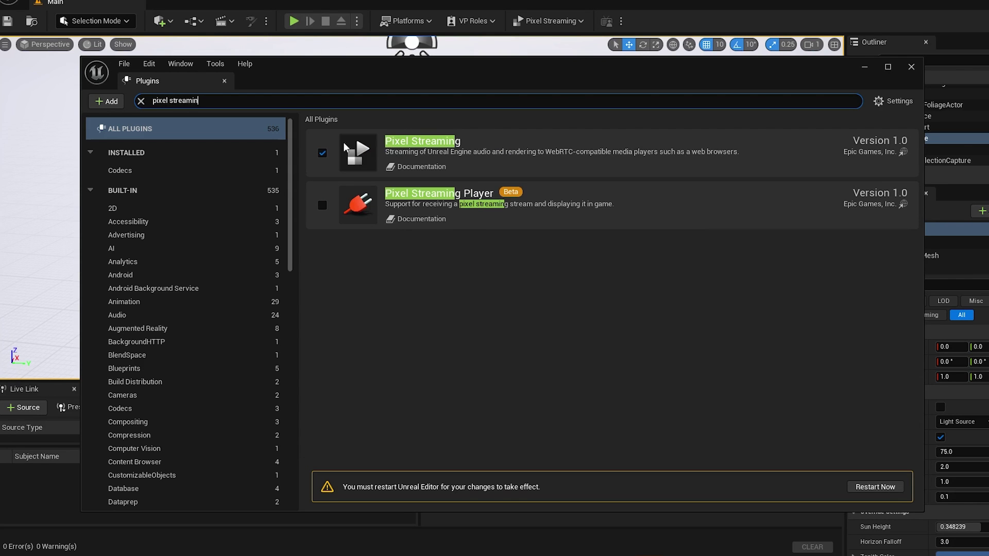
key("ctrl+a")
type("liv")
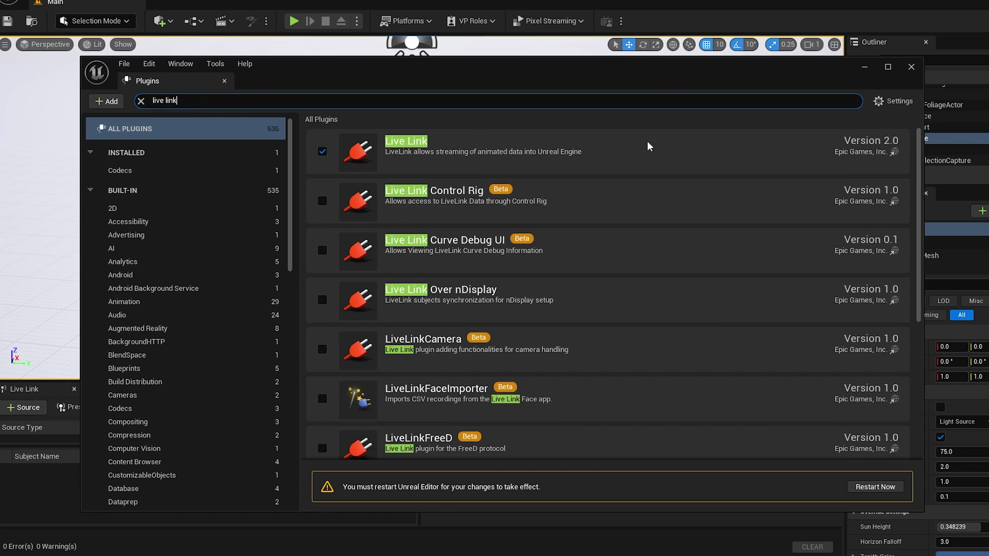
left_click(875, 487)
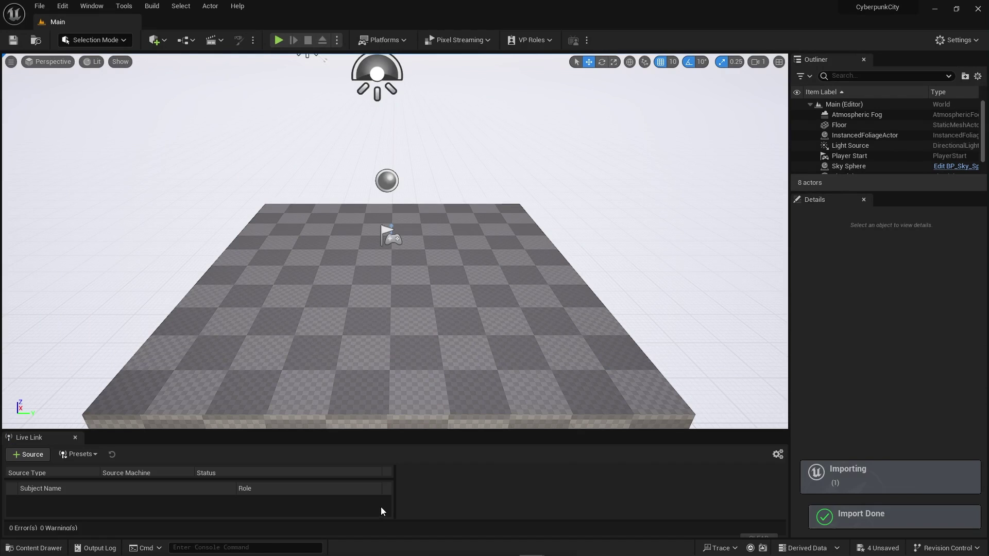
Step: Check the imported Cuebric textures, then delete the Floor and Player Start actors
left_click(34, 547)
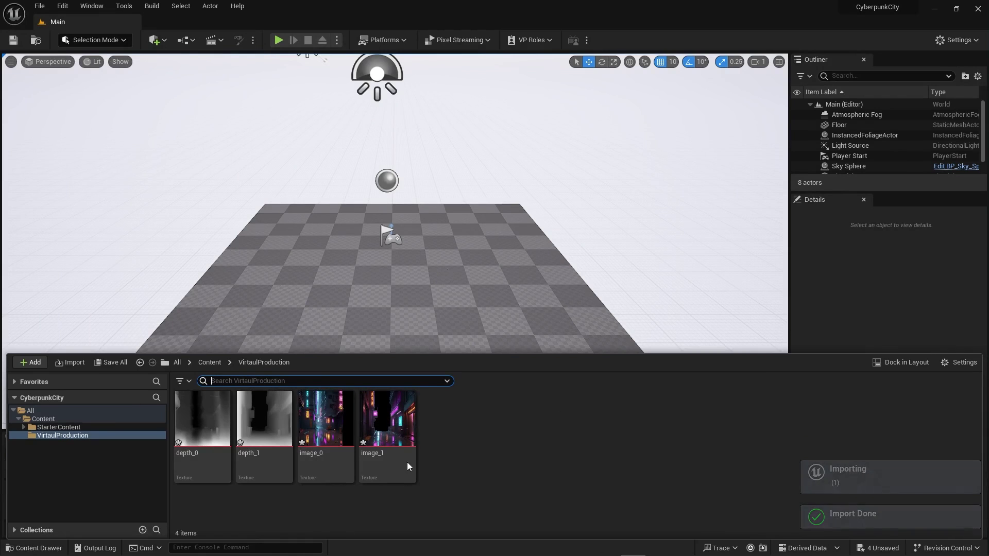
scroll(303, 246, "down", 4)
left_click(305, 250)
left_click_drag(403, 275, 390, 275)
left_click(390, 275)
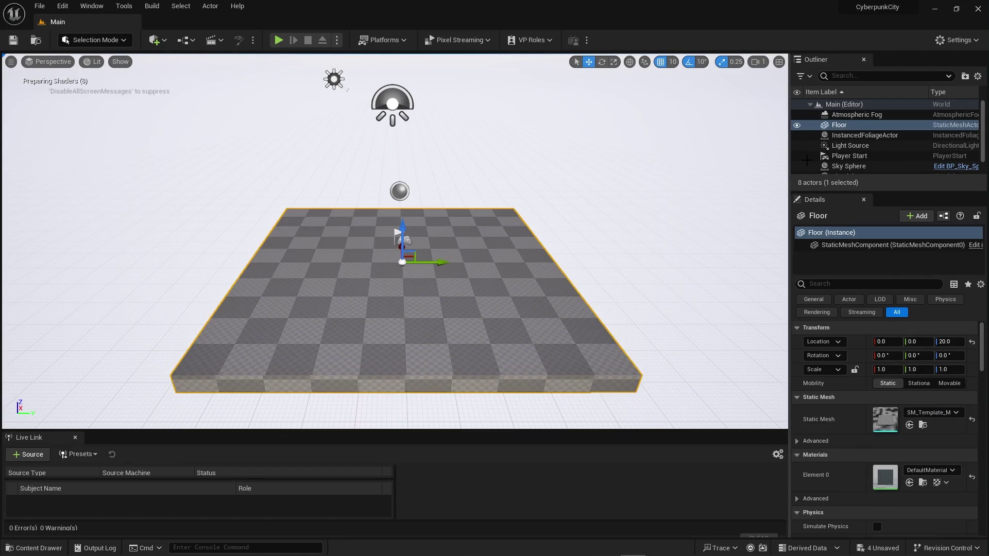
key("Delete")
left_click(402, 238)
key("Delete")
Step: Delete the SphereReflectionCapture and SkyLight, and switch the viewport to unlit shading
left_click(399, 191)
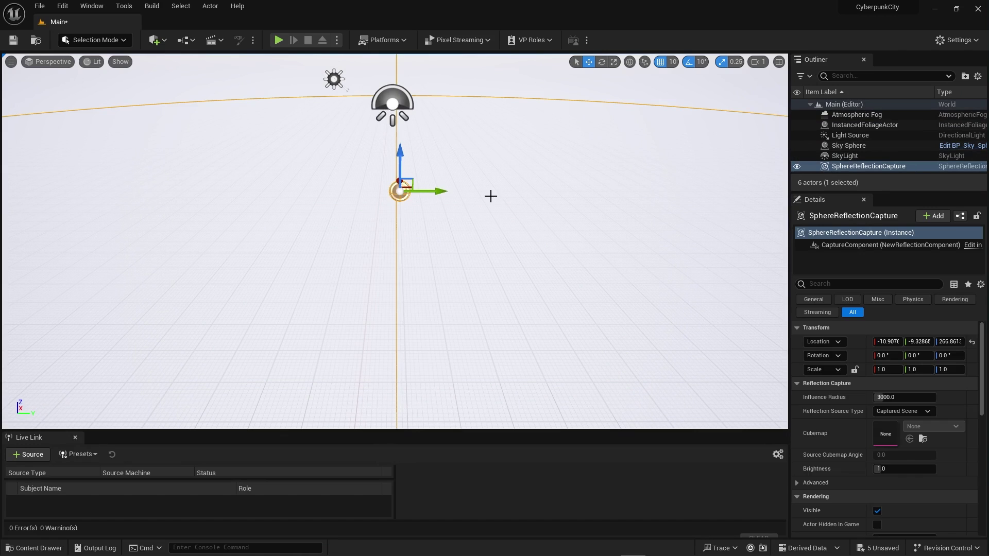
key("Delete")
left_click(412, 123)
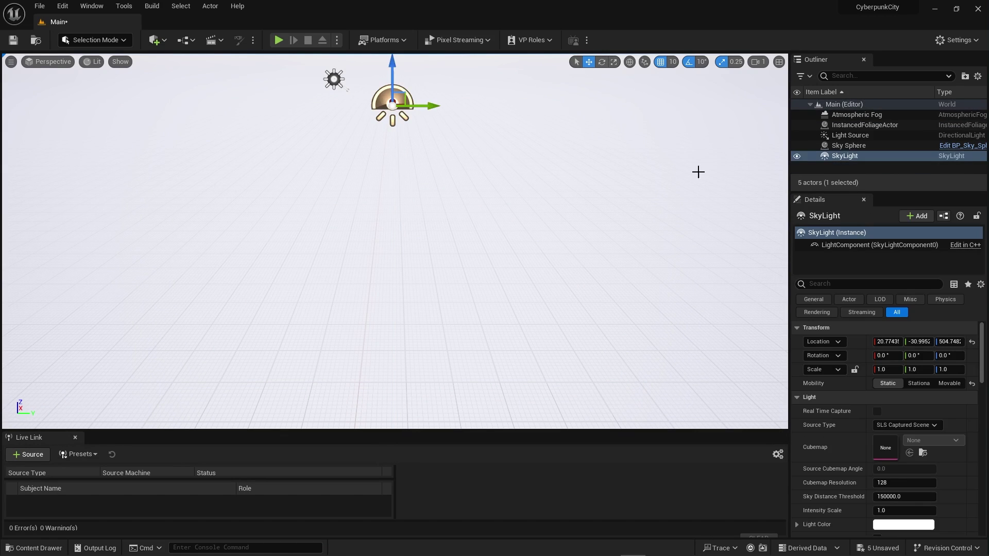
left_click(796, 157)
left_click(796, 156)
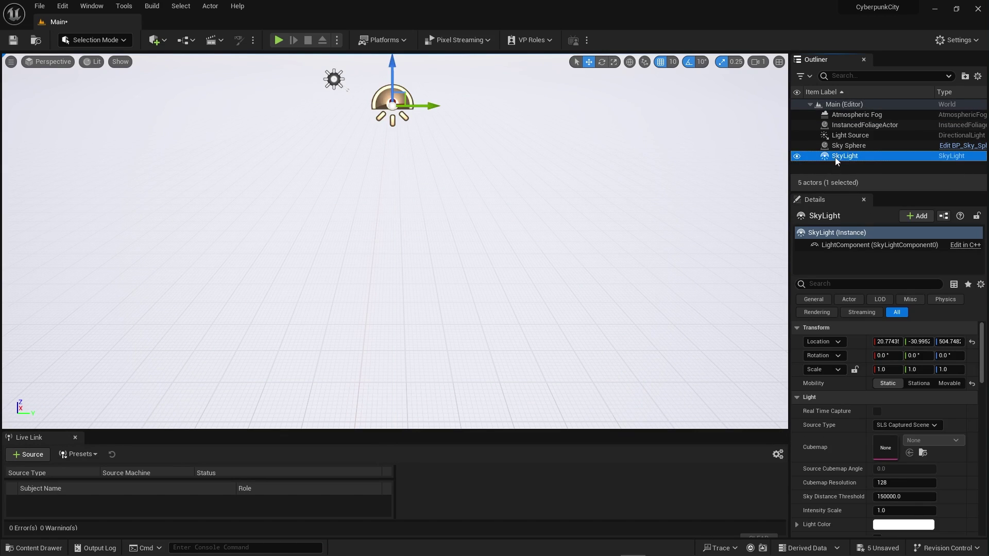
key("Delete")
key("alt+3")
left_click_drag(413, 240, 391, 242)
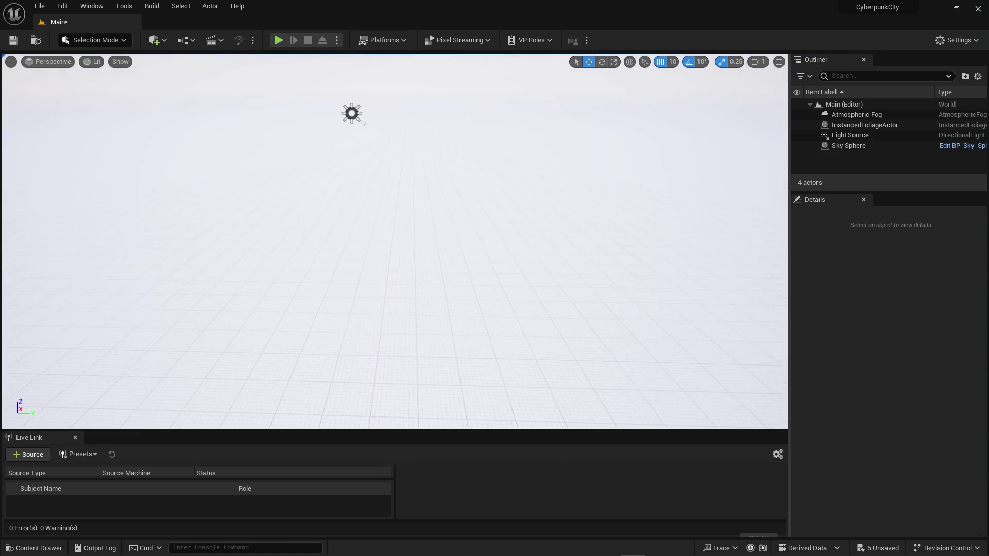
Step: Copy Shape_Plane from StarterContent/Shapes and paste it into the VirtualProduction folder
key("e")
key("ctrl+space")
left_click(717, 433)
double_click(717, 433)
left_click(680, 422)
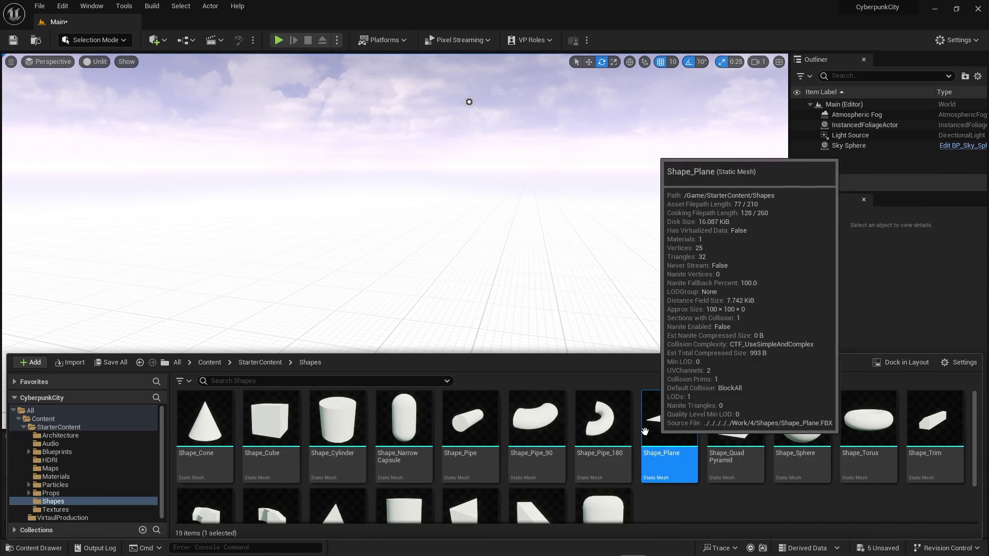
left_click(22, 427)
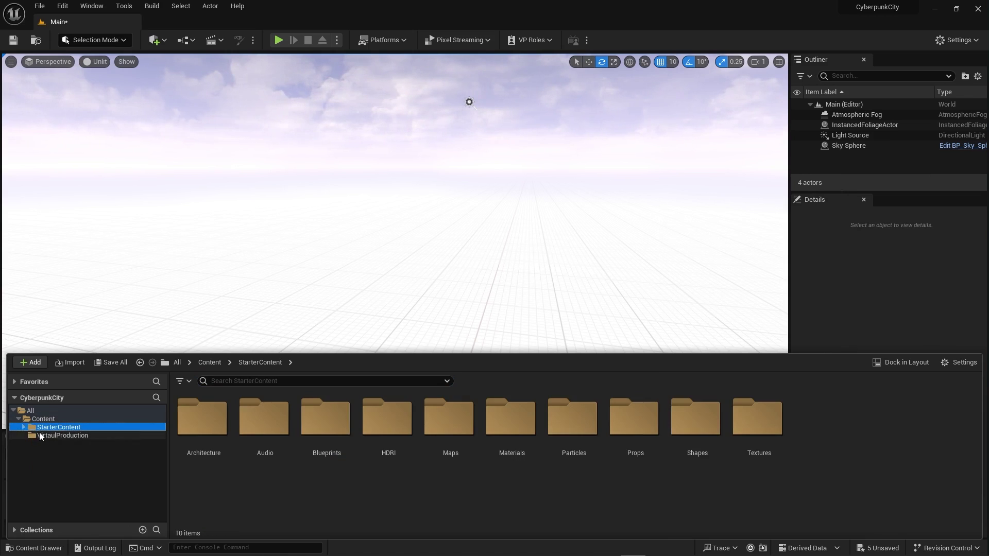
left_click(40, 434)
key("ctrl+v")
Step: Rename the two pasted plane copies to Foreground and Background
left_click(448, 456)
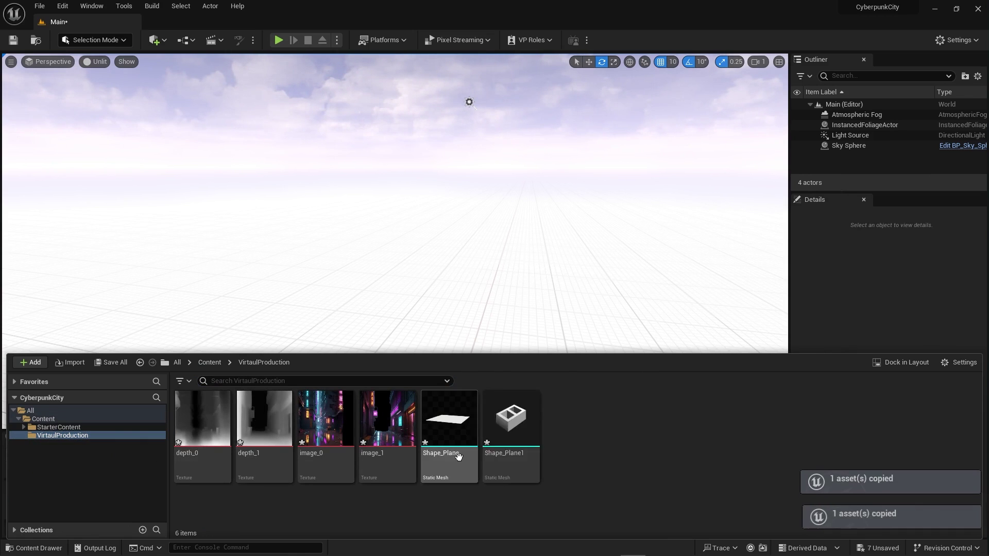
right_click(449, 455)
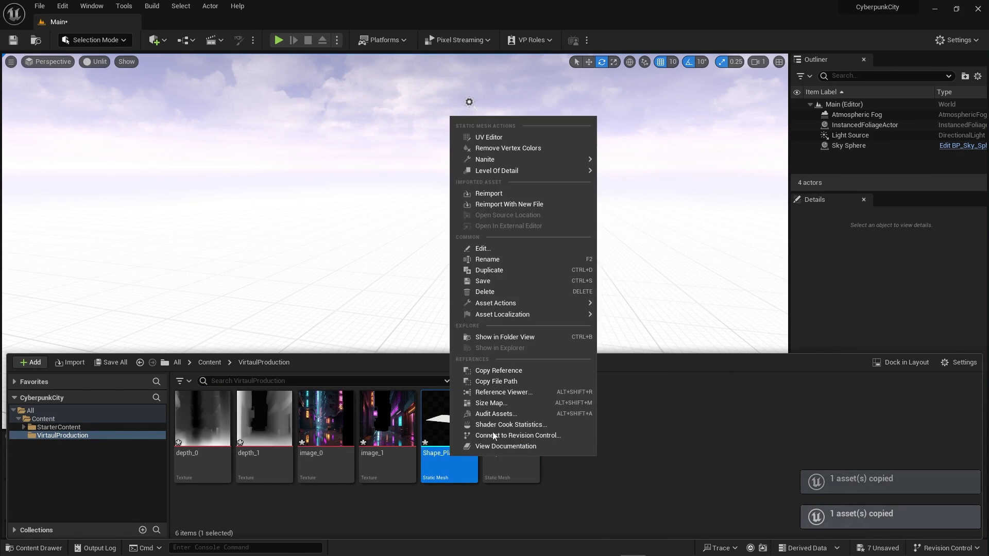
left_click(505, 260)
type("Foreground")
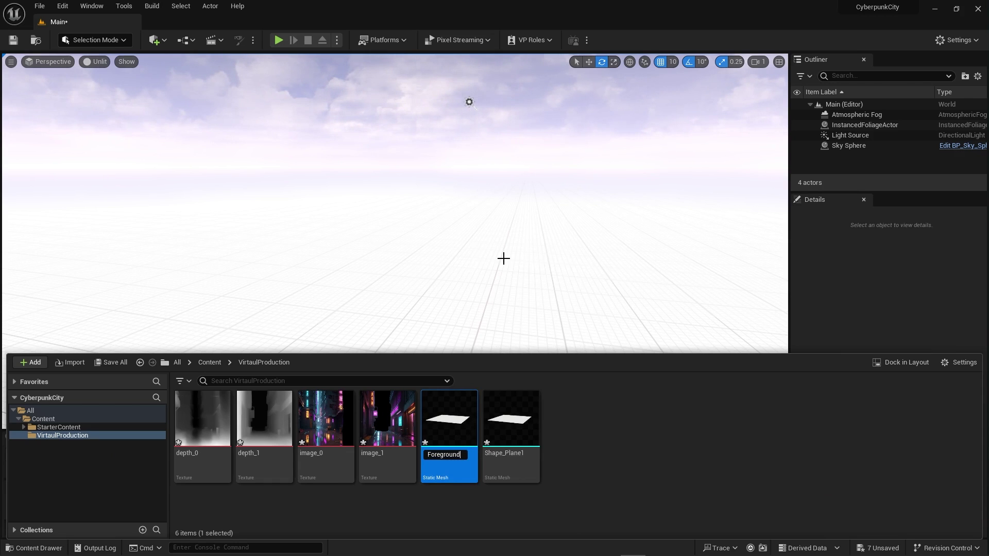
key("Return")
left_click(502, 422)
right_click(503, 422)
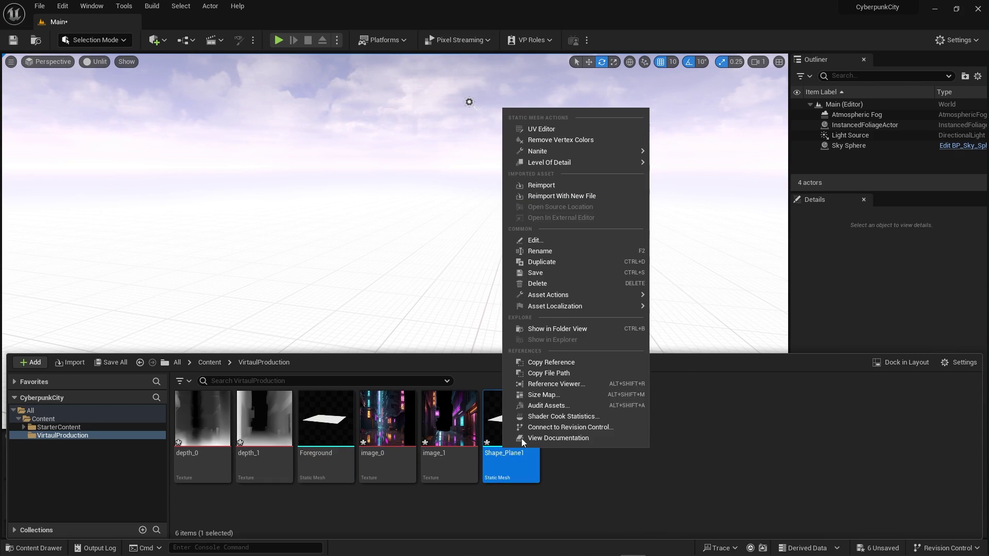
left_click(556, 251)
type("B")
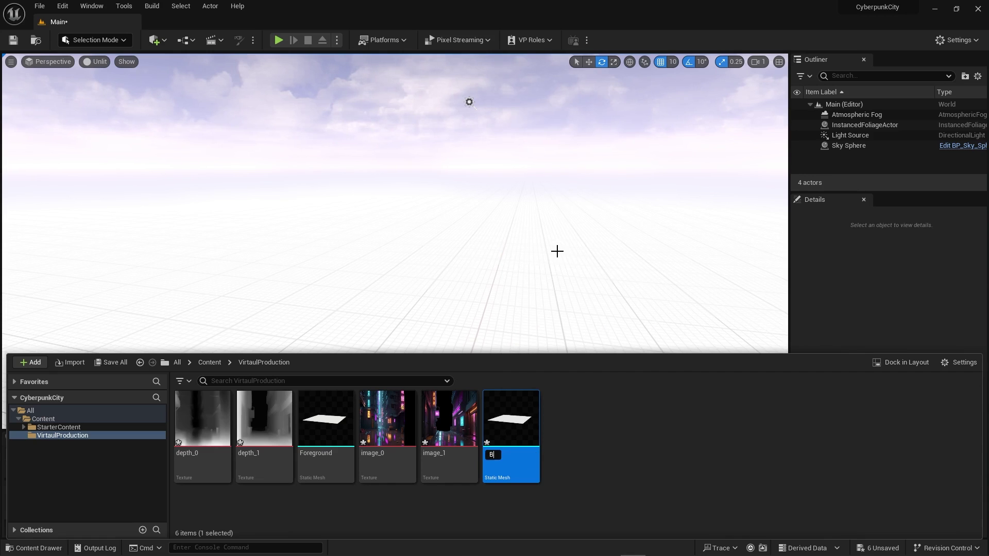
type("ackground")
key("Return")
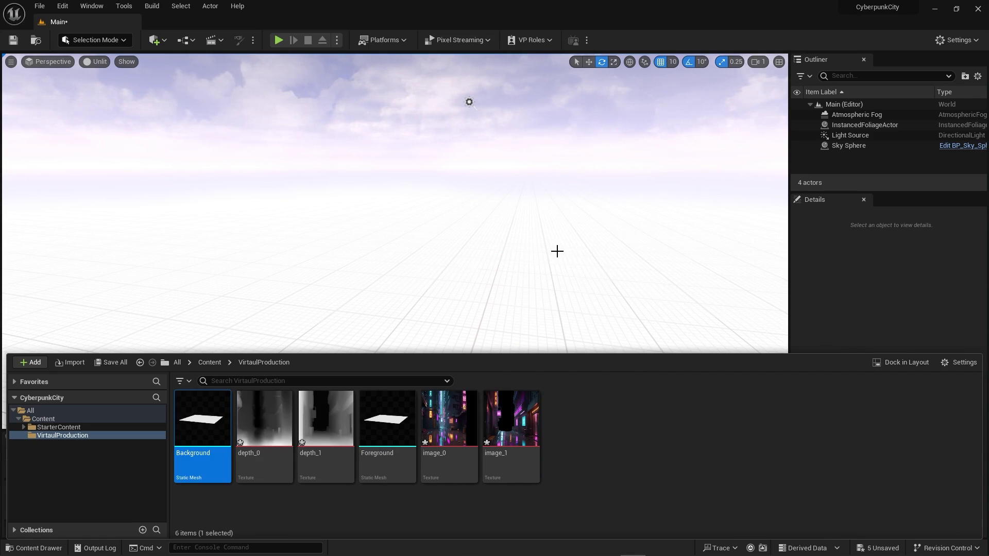
Step: Place the Background plane in the level, scale it 16 by 9, and rotate it upright
left_click_drag(203, 418, 407, 297)
left_click(888, 369)
type("16")
key("Return")
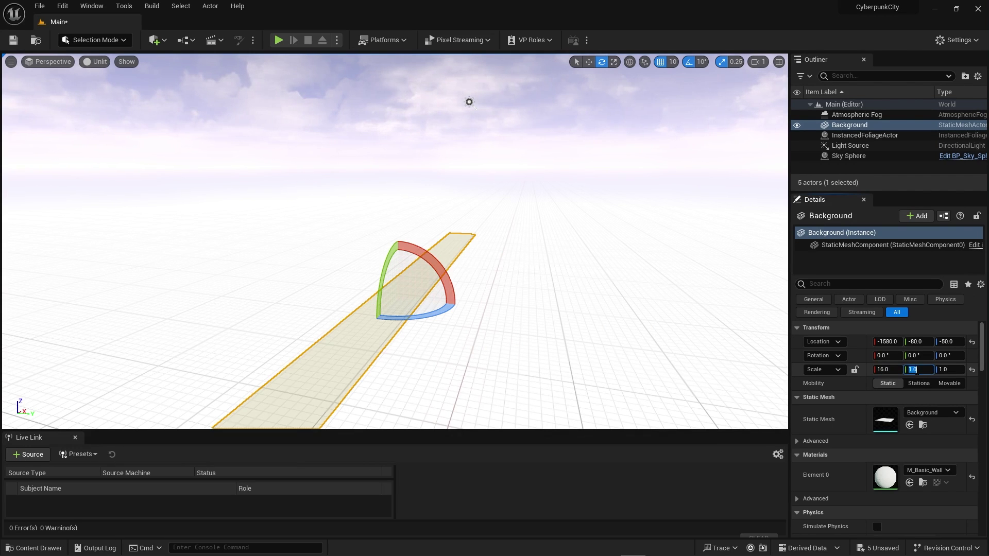
type("9")
key("Return")
left_click_drag(440, 265, 411, 235)
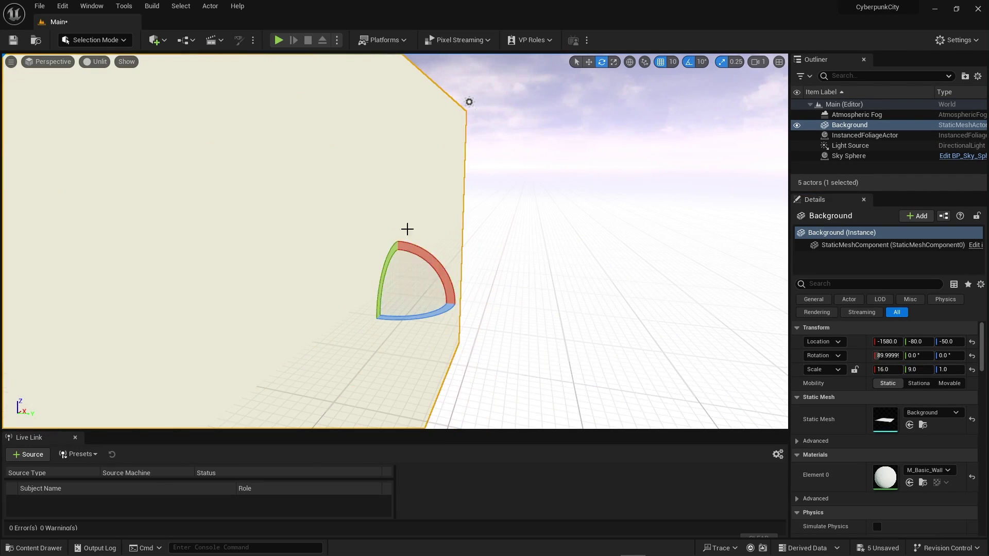
left_click_drag(442, 291, 476, 309)
key("f")
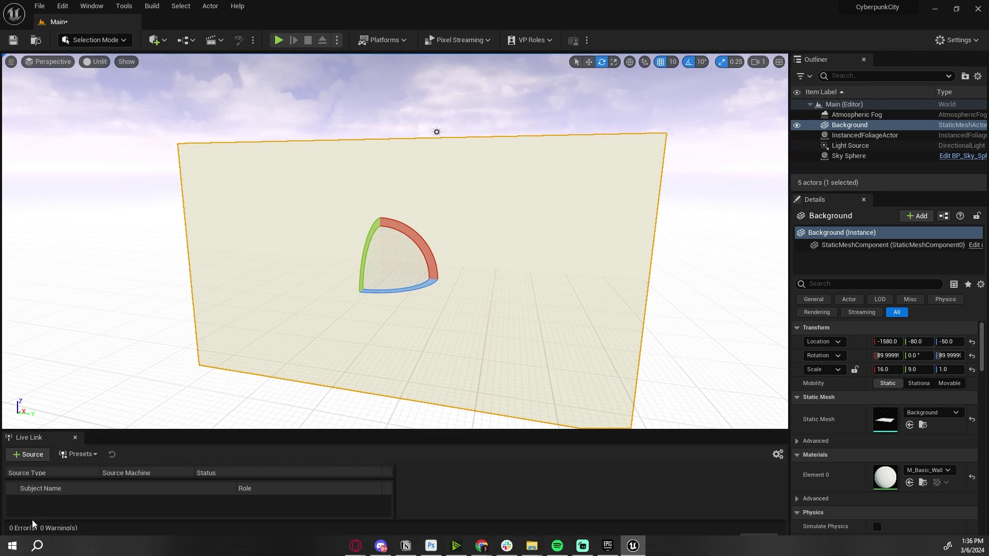
Step: Apply the image_0 texture to the Background plane, creating the image_0_Mat material
left_click(34, 547)
left_click_drag(449, 428, 587, 194)
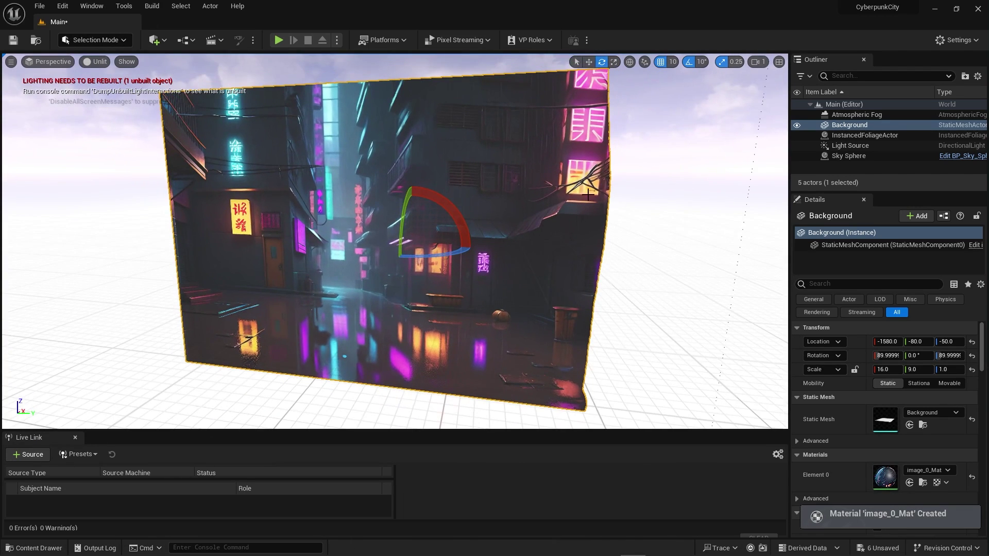
left_click_drag(460, 309, 344, 257)
left_click(84, 38)
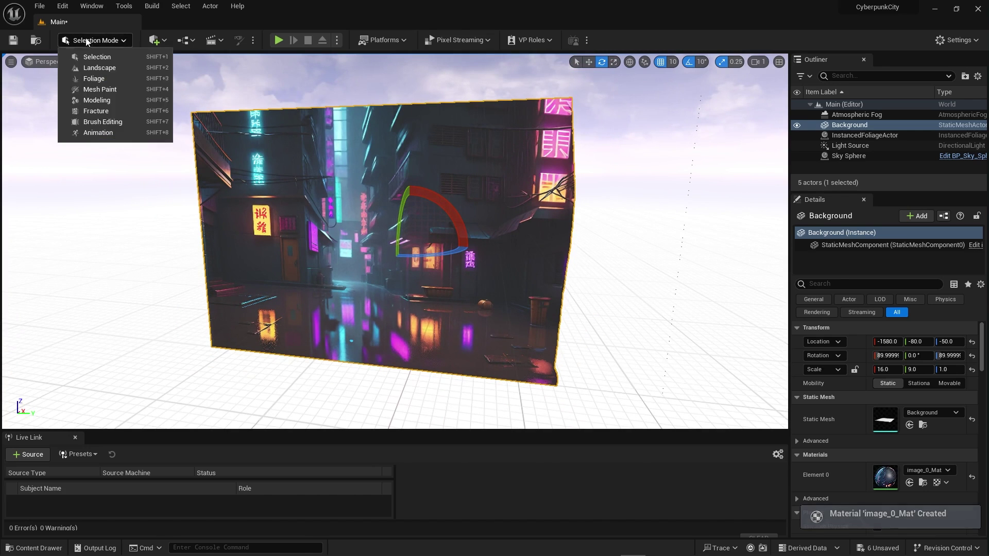
Step: In Modeling Mode, displace the Background mesh using a Texture2D Map with depth_0
left_click(104, 100)
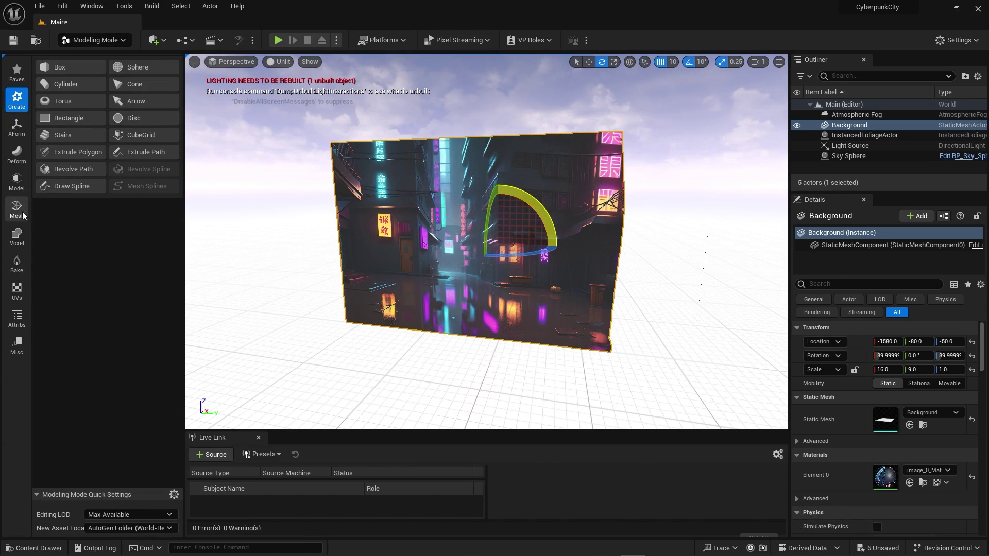
left_click(23, 163)
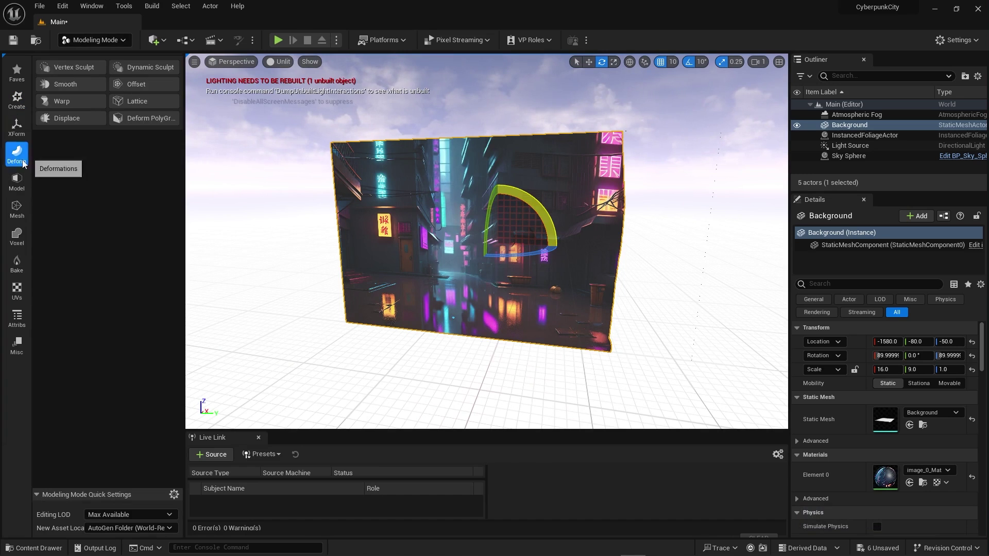
left_click(66, 118)
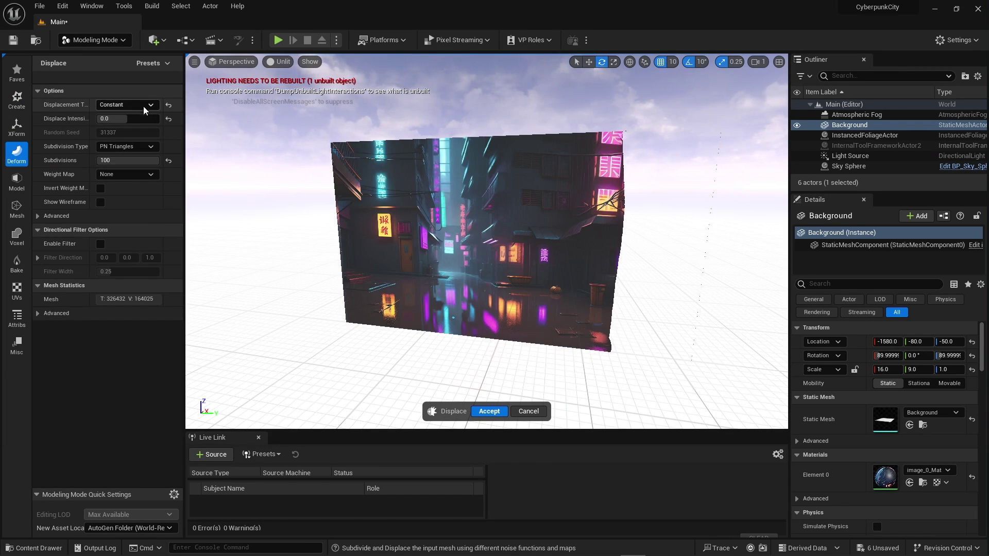
left_click(142, 105)
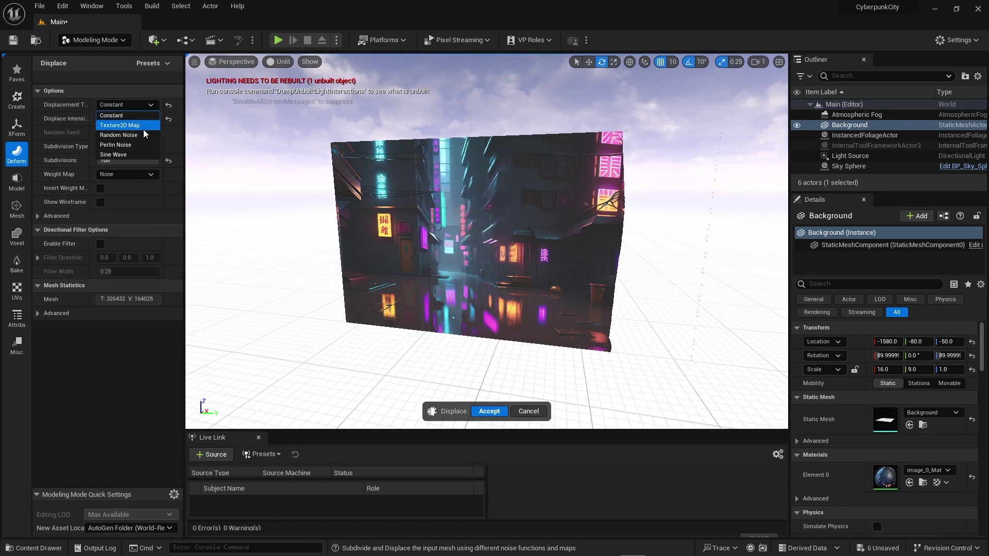
left_click(148, 126)
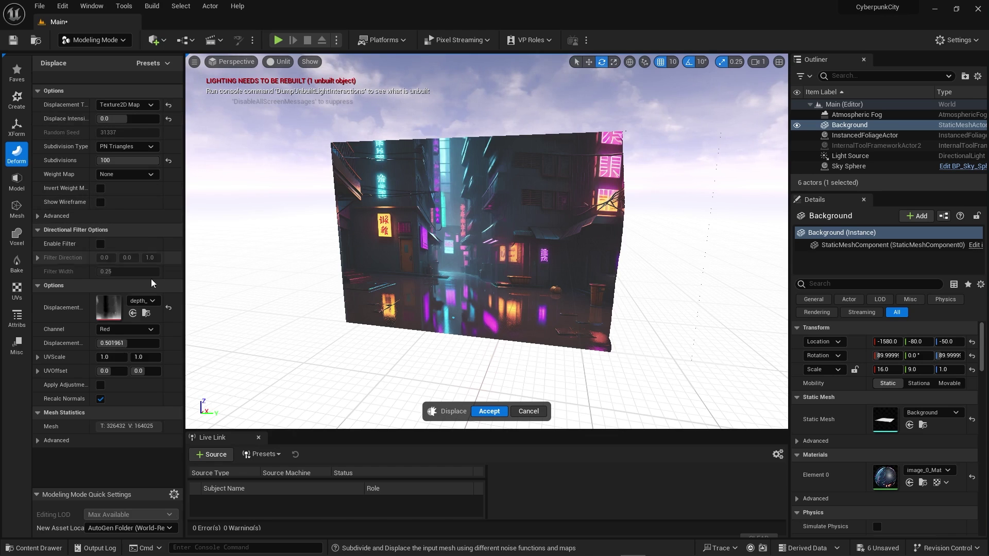
left_click(145, 301)
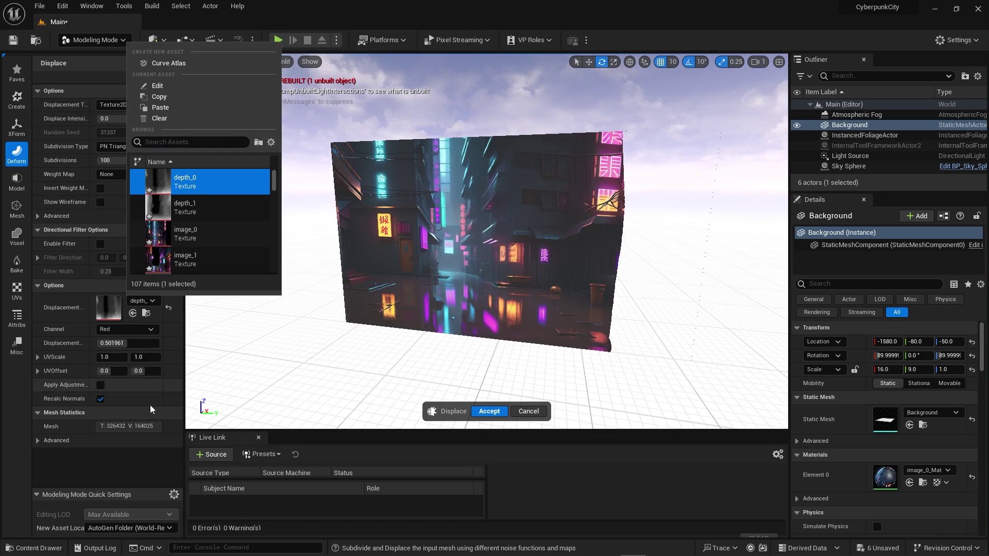
left_click(132, 457)
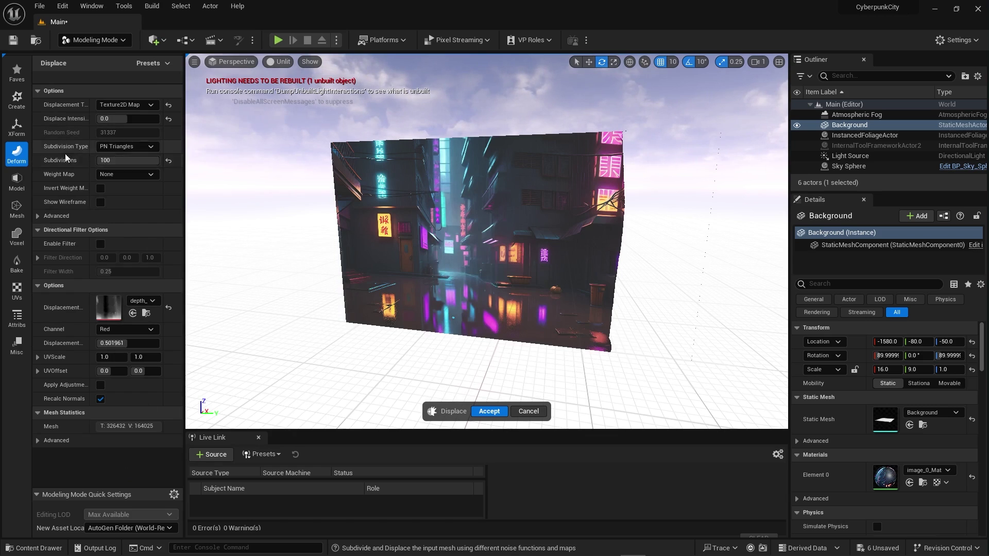
Step: Set the displacement intensity to 500 with 100 subdivisions and accept the result
left_click(124, 161)
left_click(123, 120)
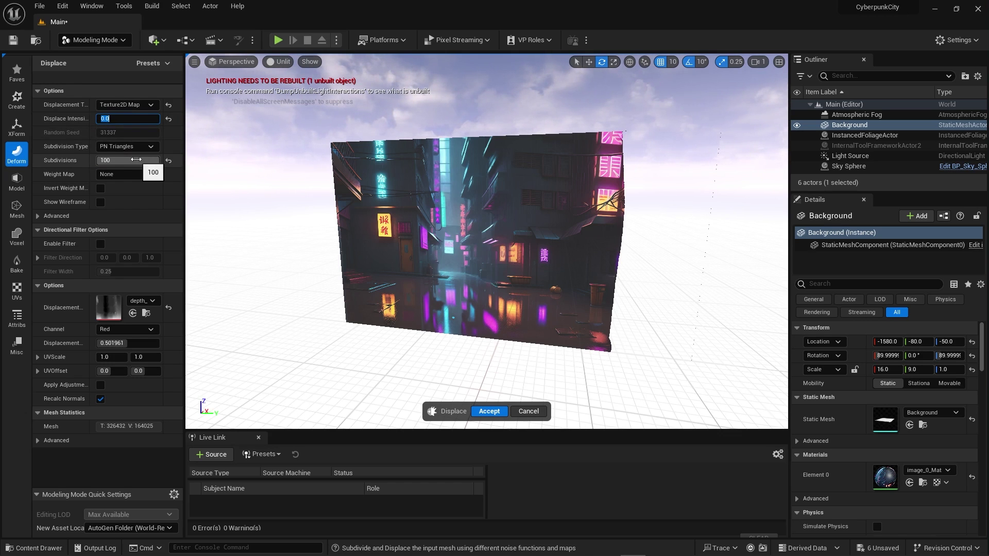
key("Return")
scroll(567, 294, "up", 5)
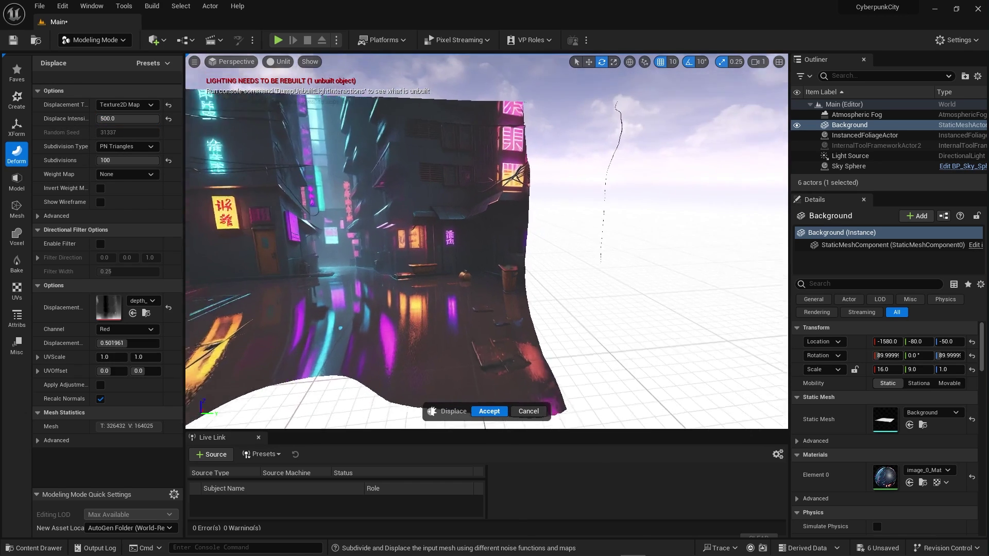
mouse_move(567, 295)
left_mouse_down()
mouse_move(537, 134)
mouse_move(557, 278)
left_mouse_up()
scroll(594, 296, "down", 5)
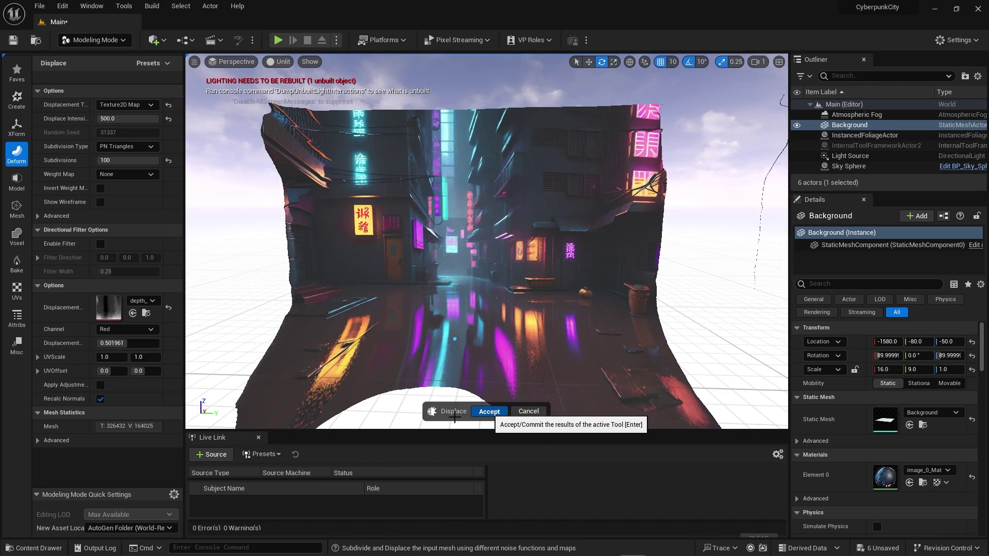
left_click(490, 412)
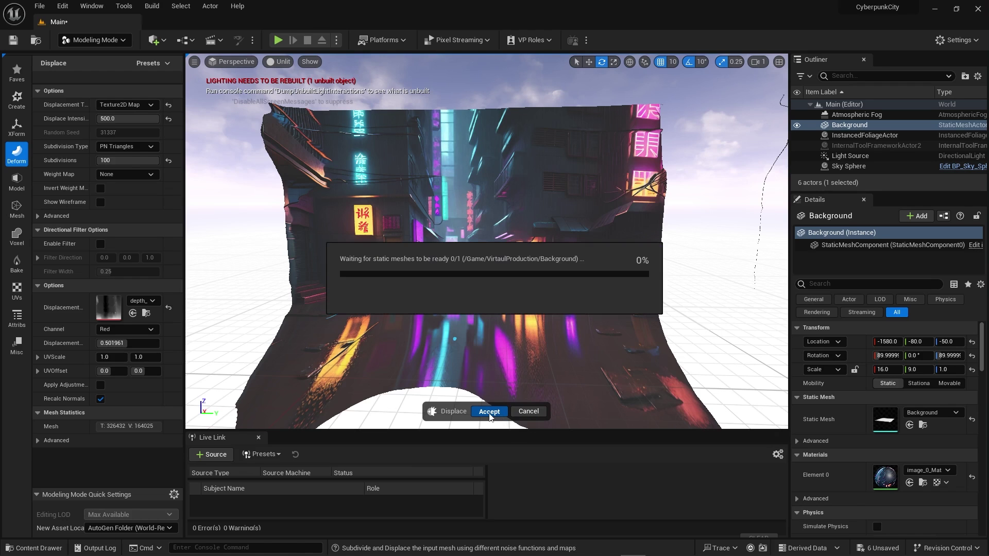
key("ctrl+space")
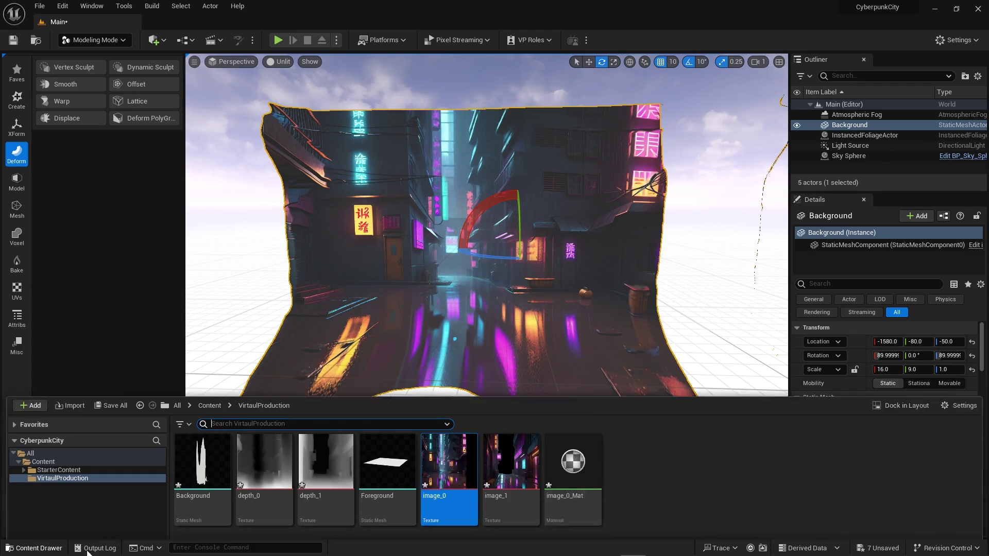
Step: Place the Foreground plane mesh from the Content Drawer into the viewport
left_click(414, 496)
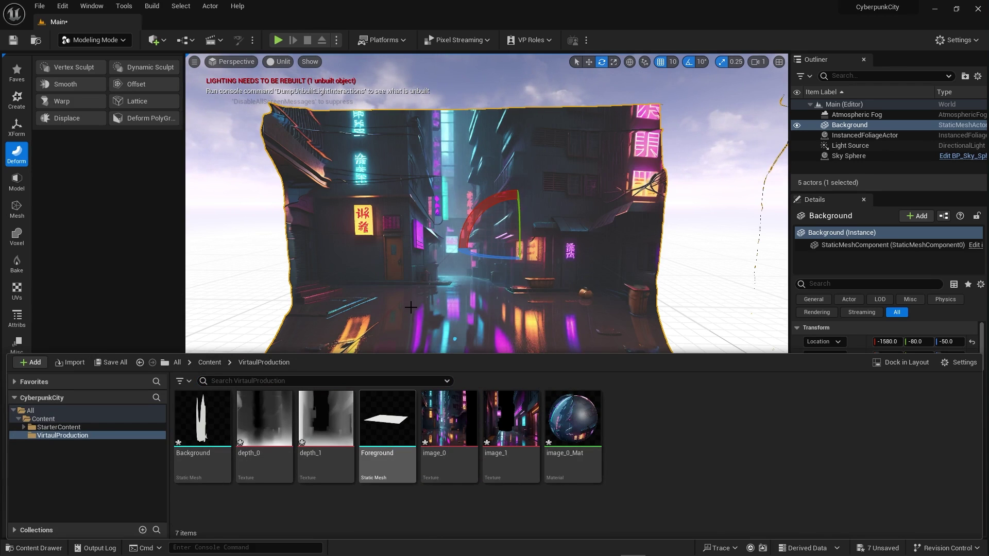
scroll(440, 313, "down", 2)
scroll(440, 312, "down", 3)
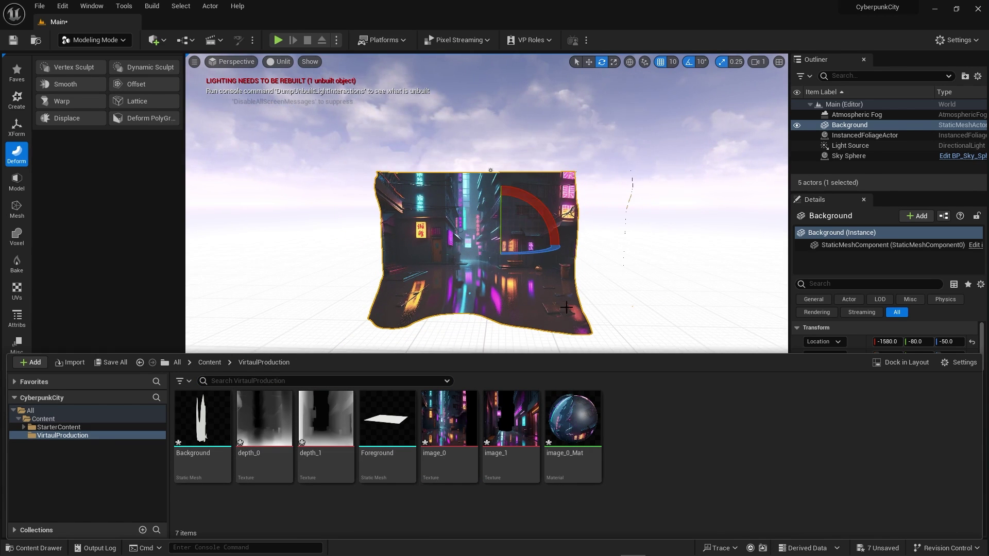
left_click(523, 346)
left_click(34, 548)
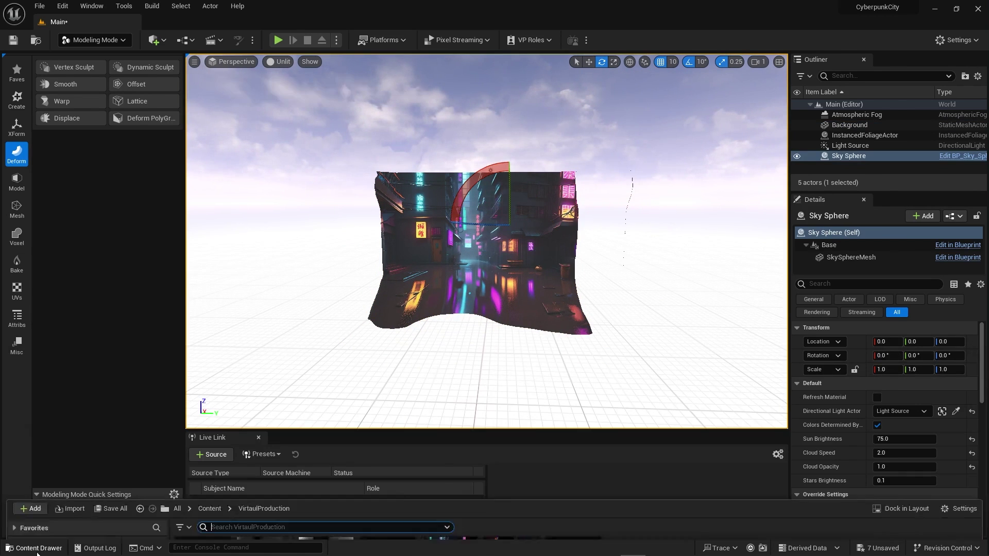
left_click_drag(389, 459, 385, 312)
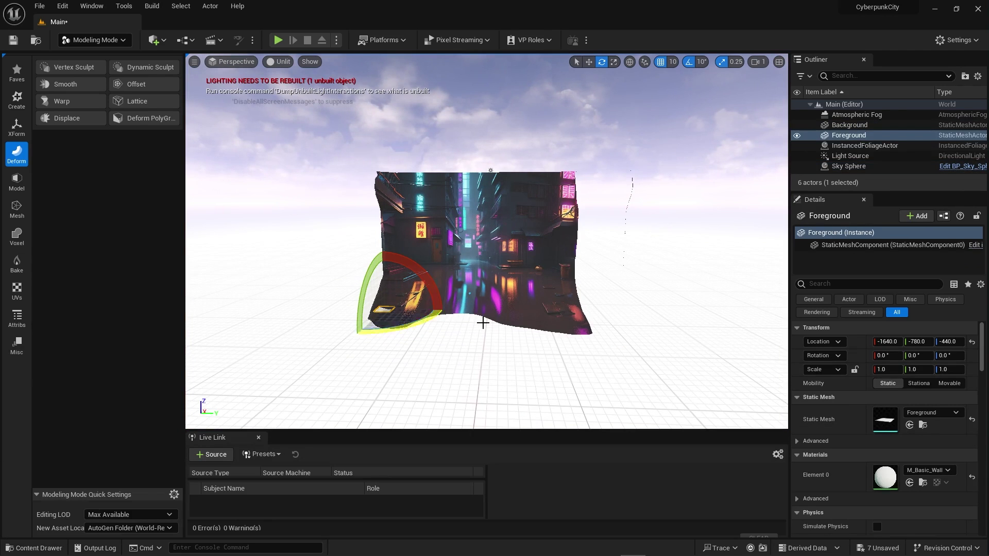
Step: Scale the Foreground plane to 16 by 9 and tilt it upright
left_click(882, 369)
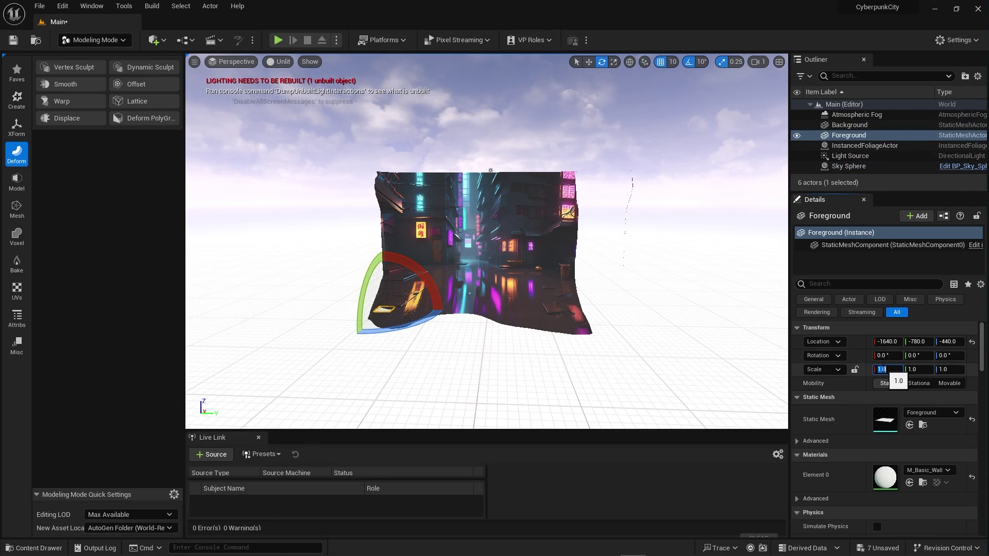
type("16")
key("Return")
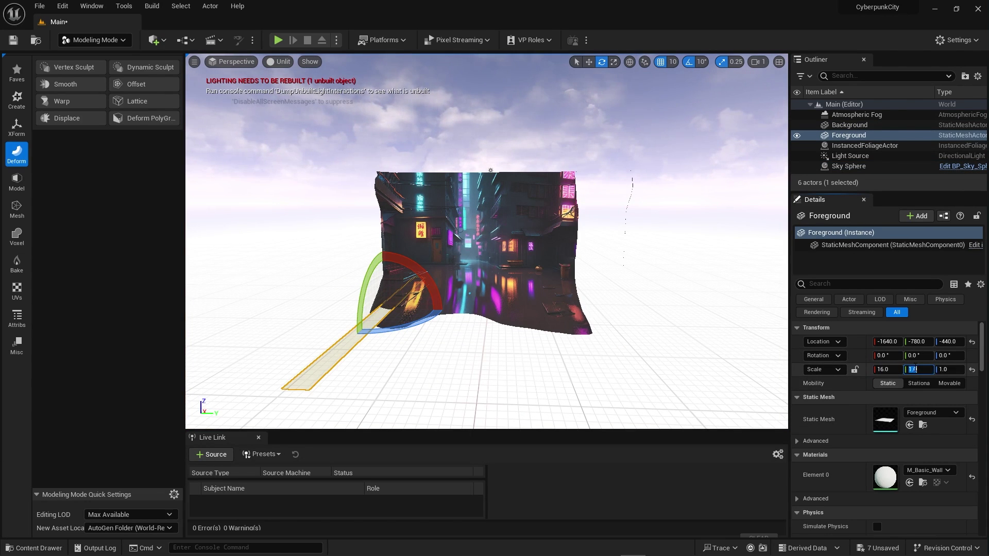
type("9")
key("Return")
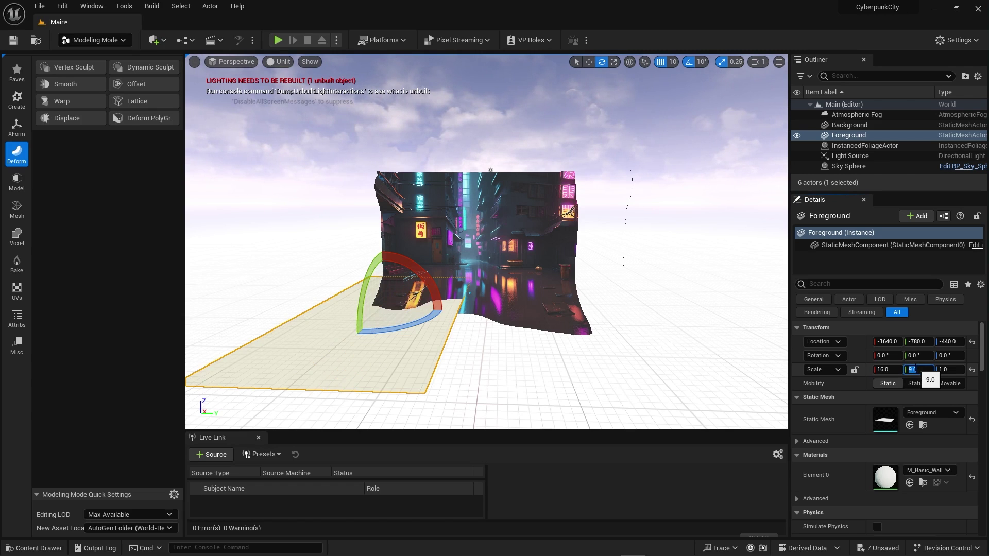
left_click_drag(436, 289, 397, 359)
Step: Apply the image_1 texture to the Foreground plane, creating image_1_Mat
left_click(34, 548)
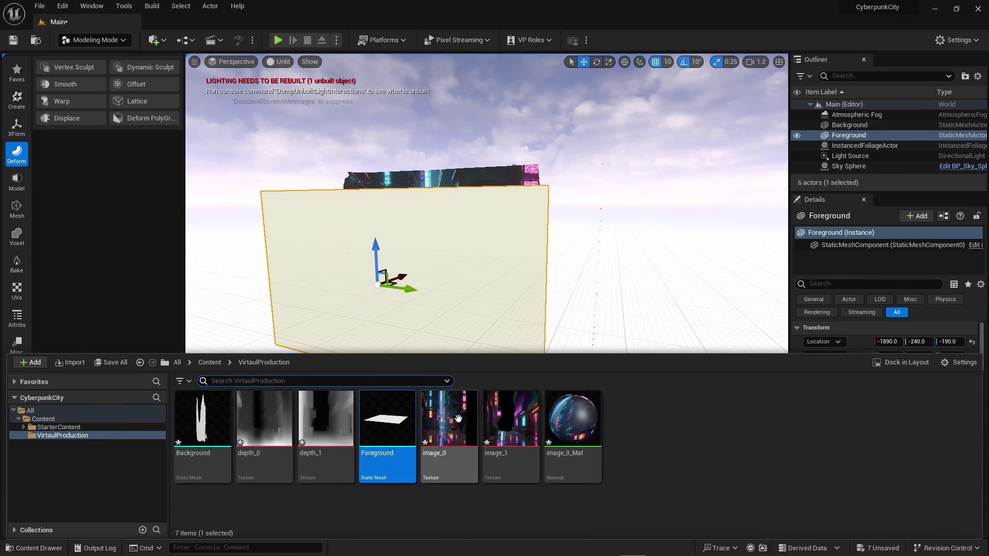
left_click(510, 419)
left_click_drag(510, 419, 435, 292)
left_click(578, 325)
left_click(480, 320)
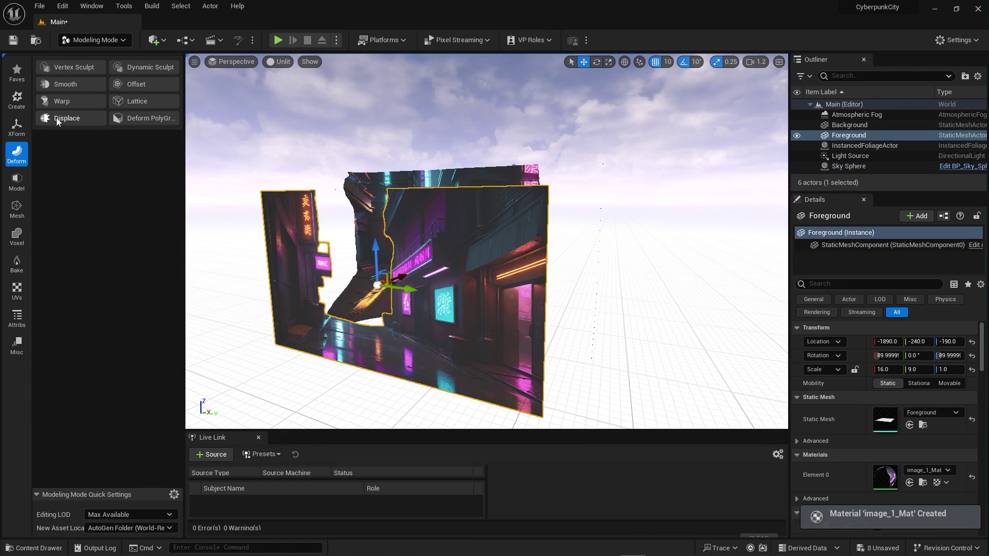
Step: Displace the Foreground mesh using the depth_1 map at intensity 1000
left_click(57, 117)
left_click(147, 301)
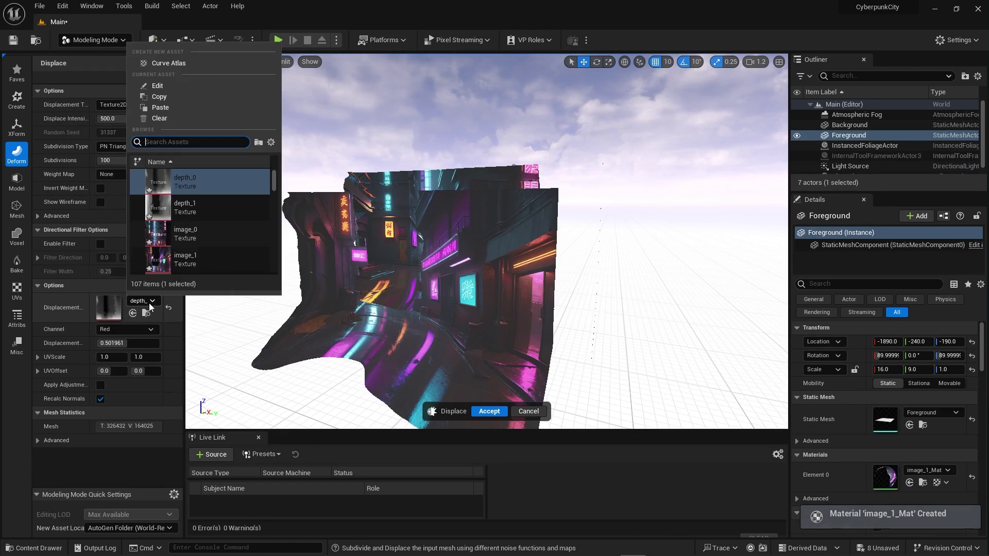
left_click(191, 209)
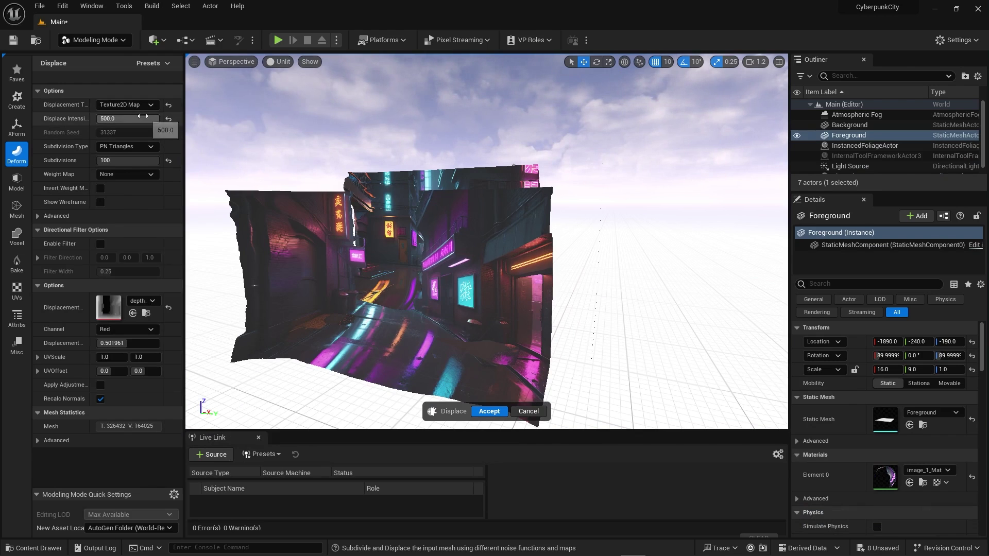
left_click(143, 117)
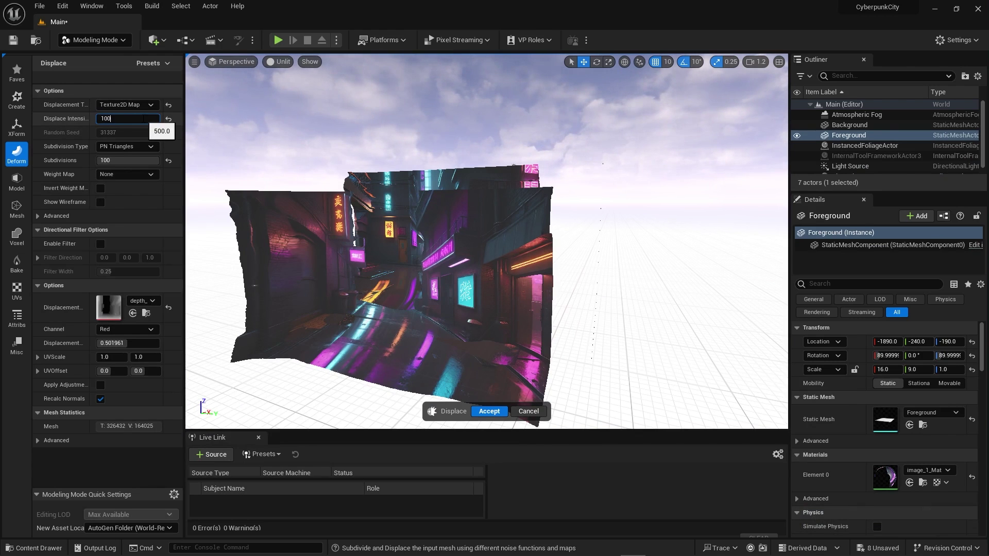
key("Return")
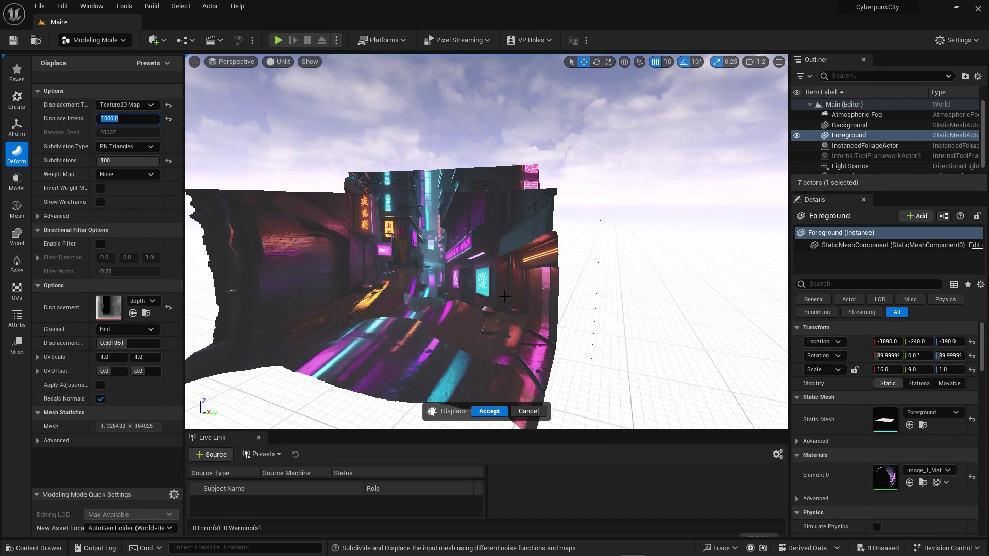
left_click(509, 264)
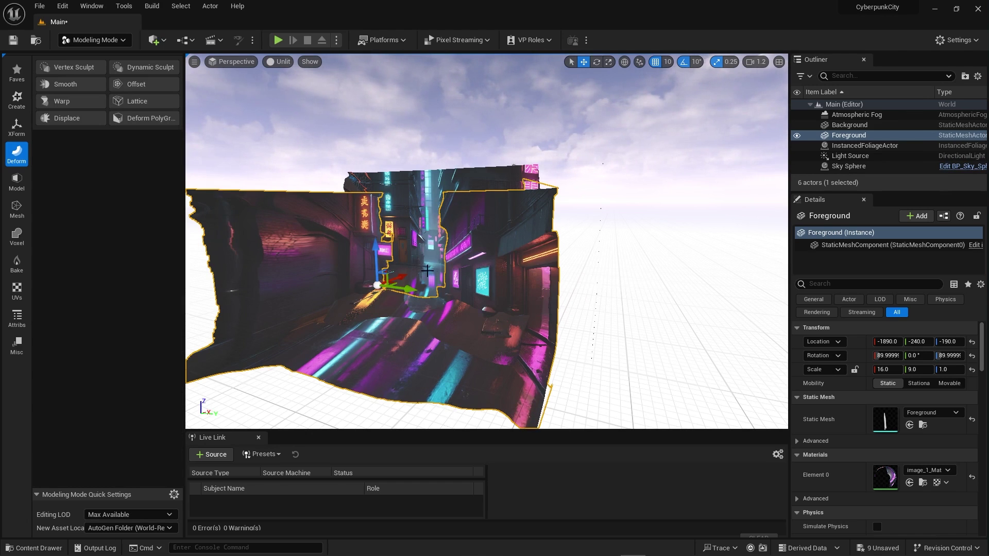
Step: Move the Foreground mesh to -2230, -240, -140 and frame it in view
left_click_drag(407, 274, 368, 292)
left_click_drag(354, 298, 216, 315)
key("f")
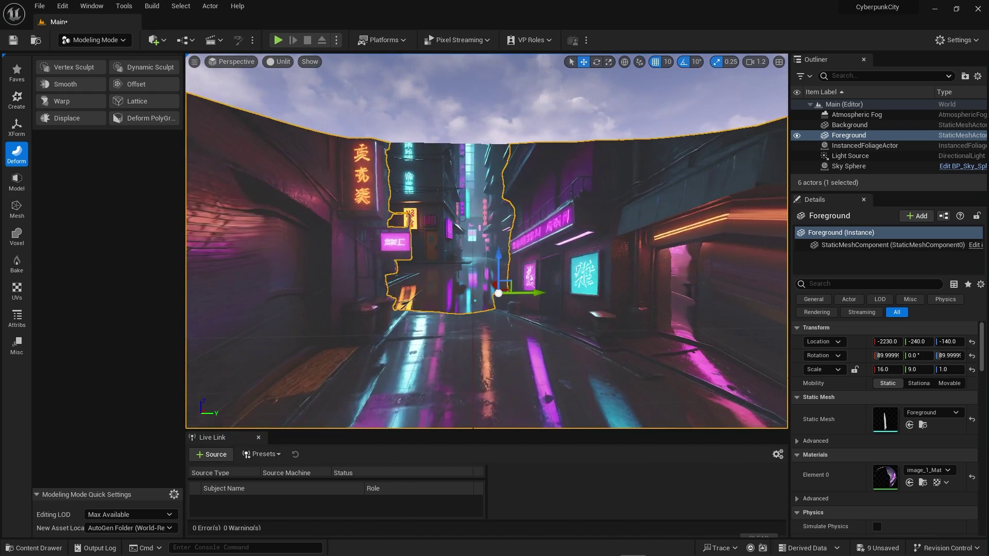
left_click_drag(503, 270, 490, 288)
Step: Undo the last move, switch to Lit shading and hide the Light Source
key("ctrl+z")
key("alt+4")
left_click(848, 166)
left_click(797, 156)
left_click_drag(495, 288, 494, 268)
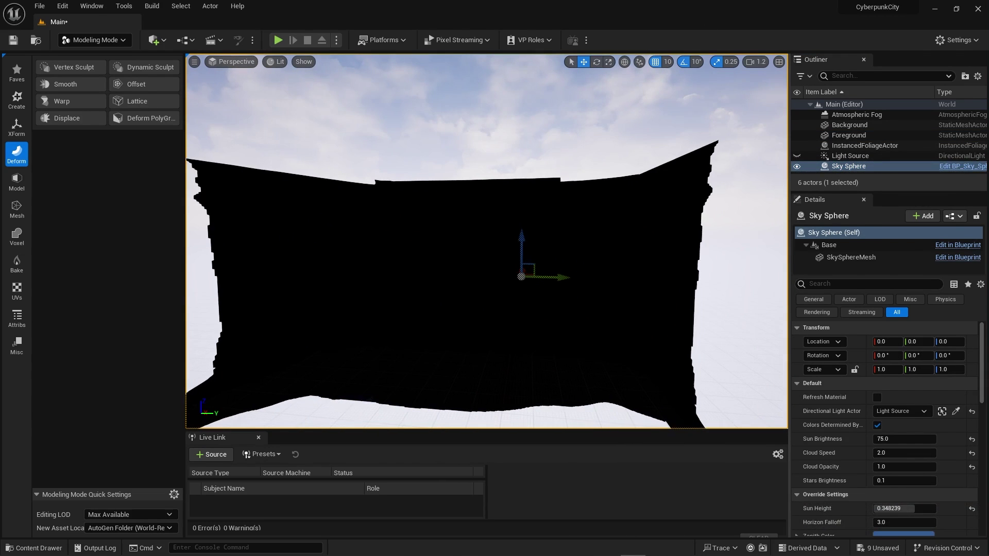
Step: Select Foreground and open the image_0_Mat material from the VirtualProduction assets
left_click(416, 160)
left_click(39, 548)
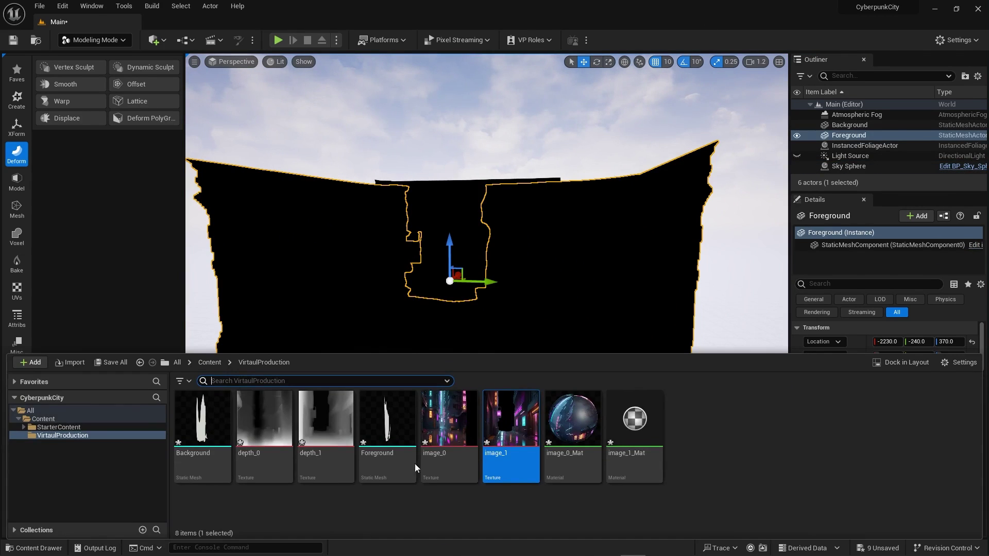
double_click(588, 443)
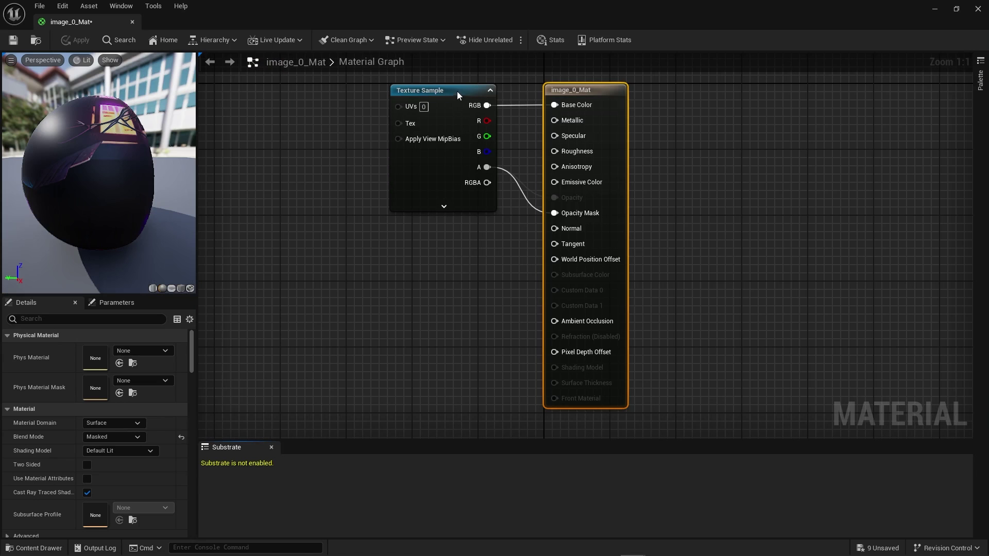
Step: Wire the Texture Sample RGB into Emissive Color in image_0_Mat and image_1_Mat, then apply
left_click_drag(486, 106, 392, 114)
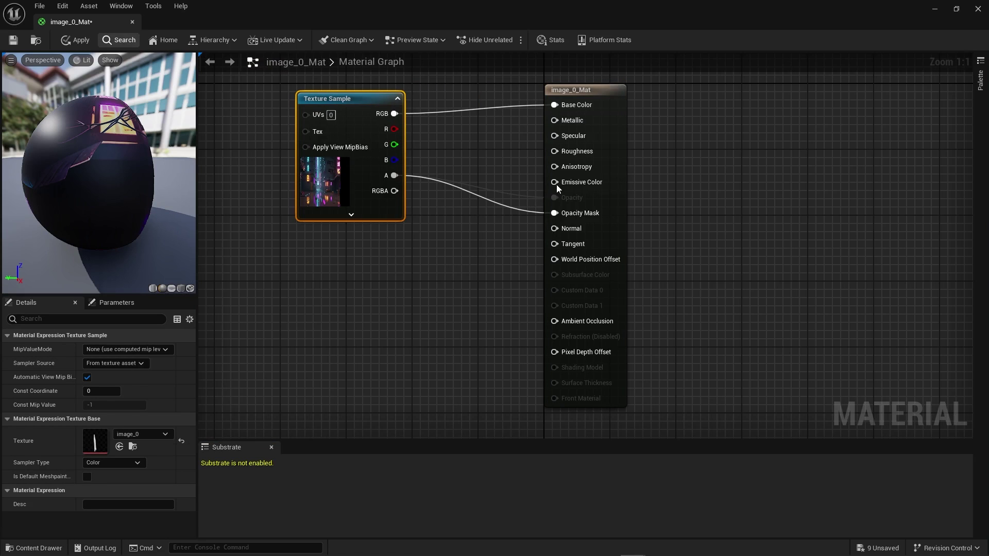
left_click_drag(394, 114, 555, 182)
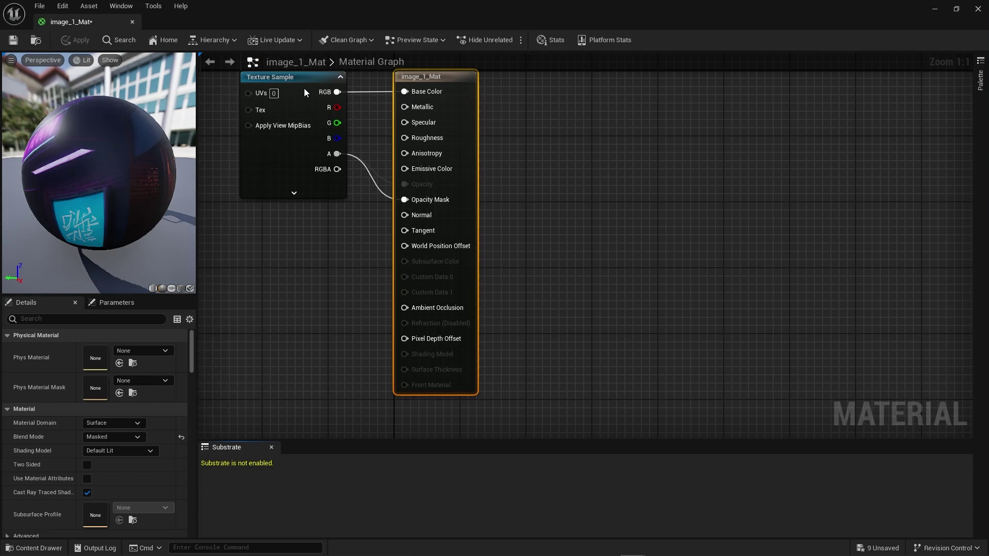
left_click_drag(304, 88, 490, 110)
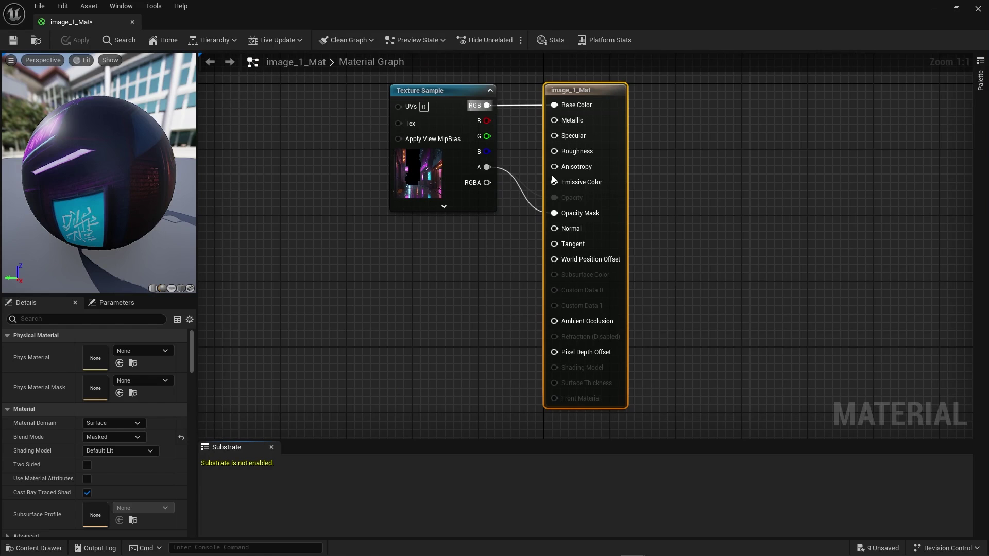
left_click_drag(554, 179, 554, 182)
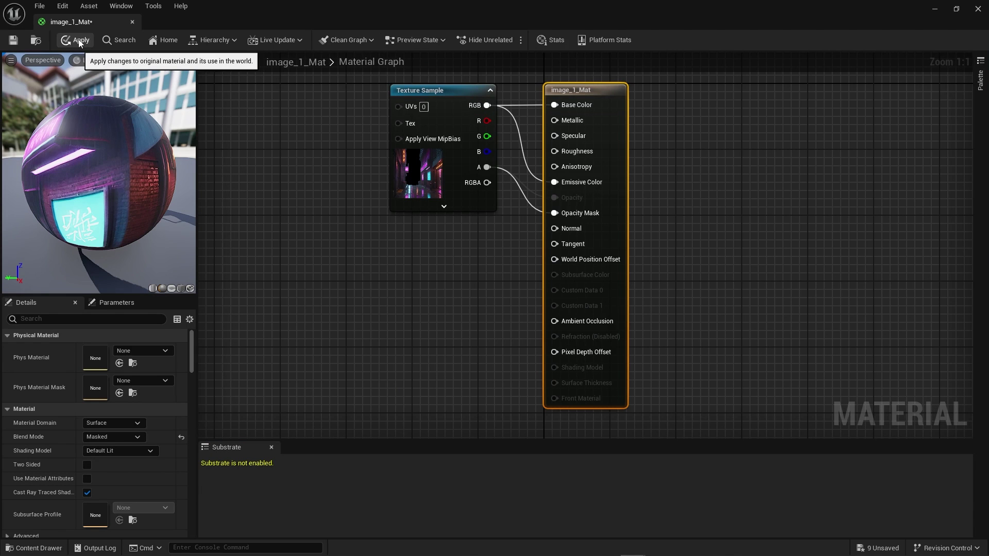
left_click(80, 41)
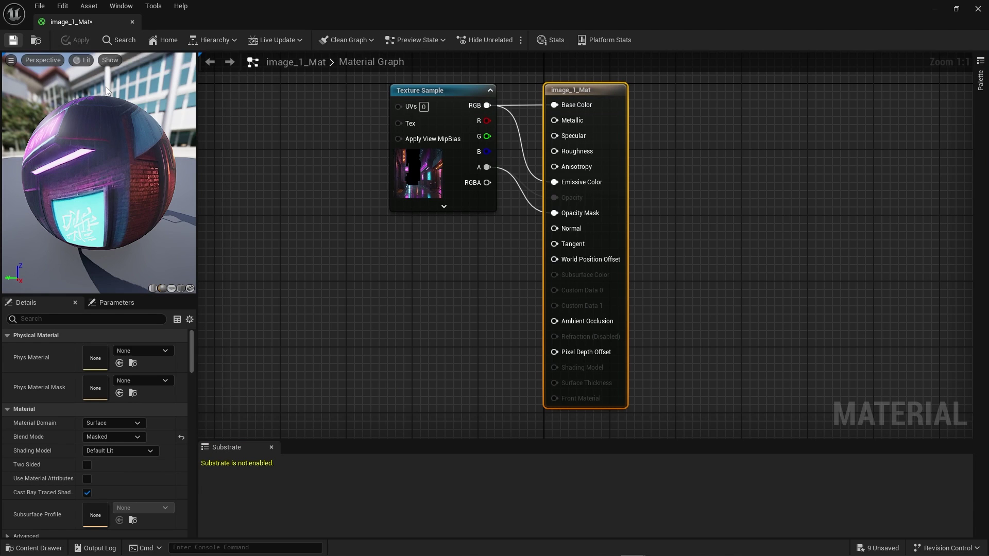
left_click(979, 9)
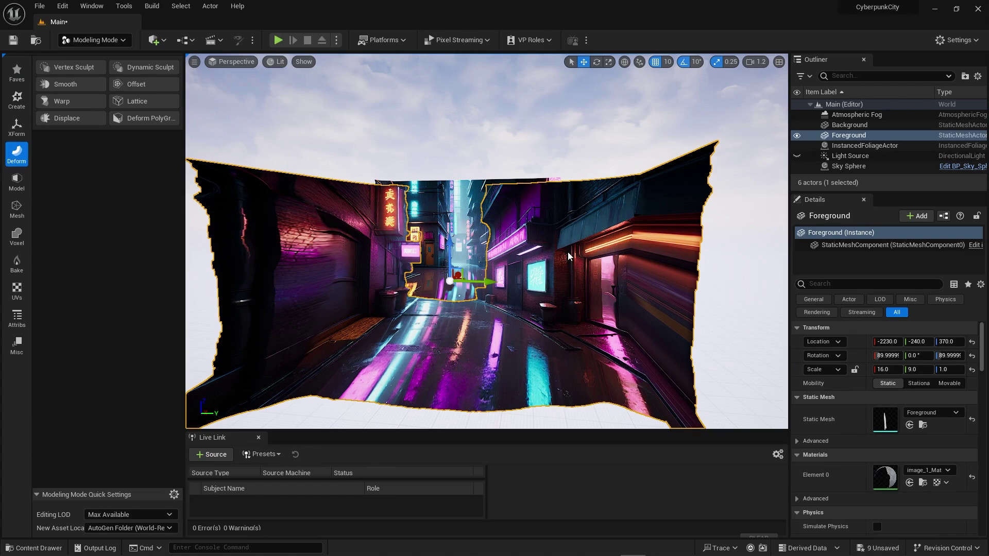
Step: Switch the viewport to Unlit shading and reframe the alley
left_click(276, 61)
left_click(289, 101)
scroll(486, 241, "up", 3)
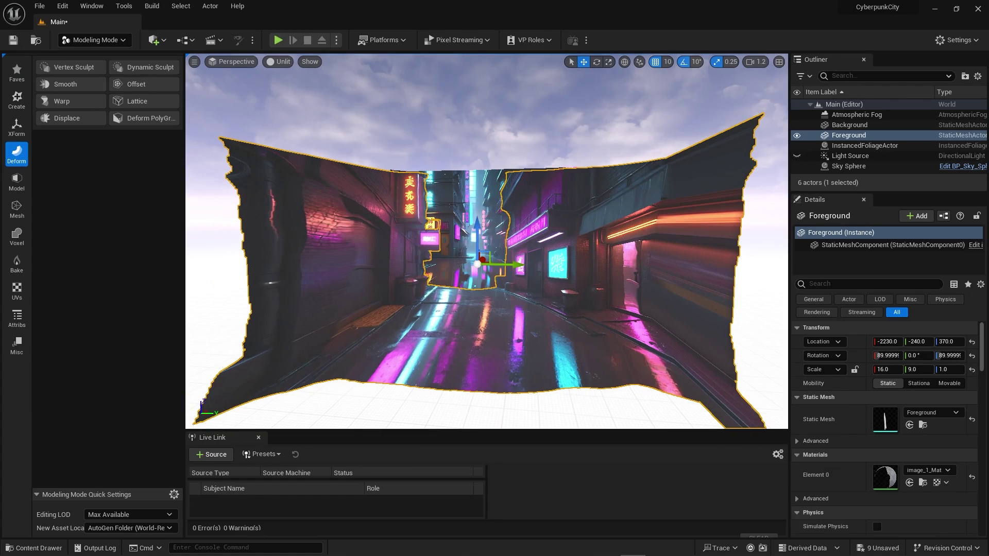
scroll(487, 241, "up", 4)
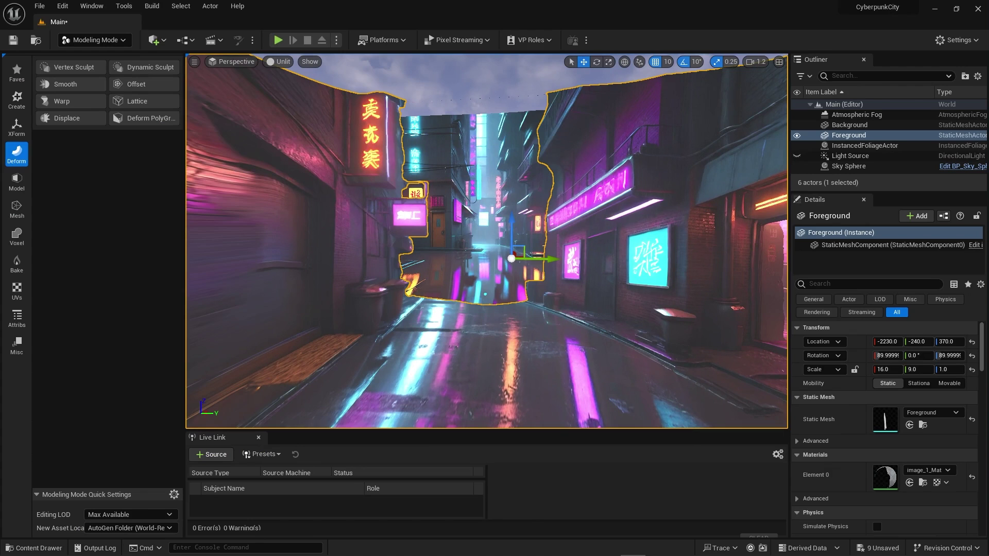
scroll(243, 88, "down", 6)
Step: Switch the editor from modeling to Selection Mode
left_click(95, 40)
left_click(107, 57)
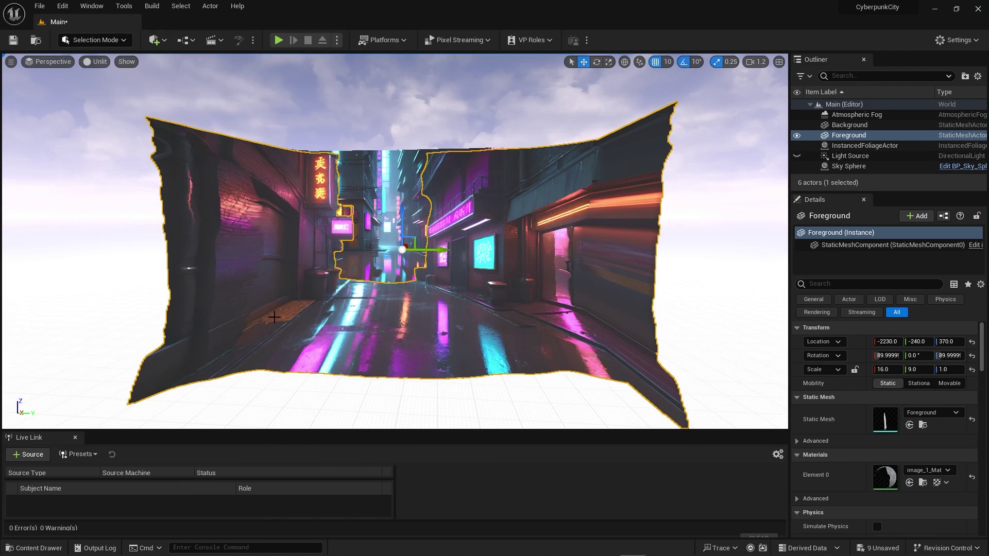
scroll(274, 317, "down", 2)
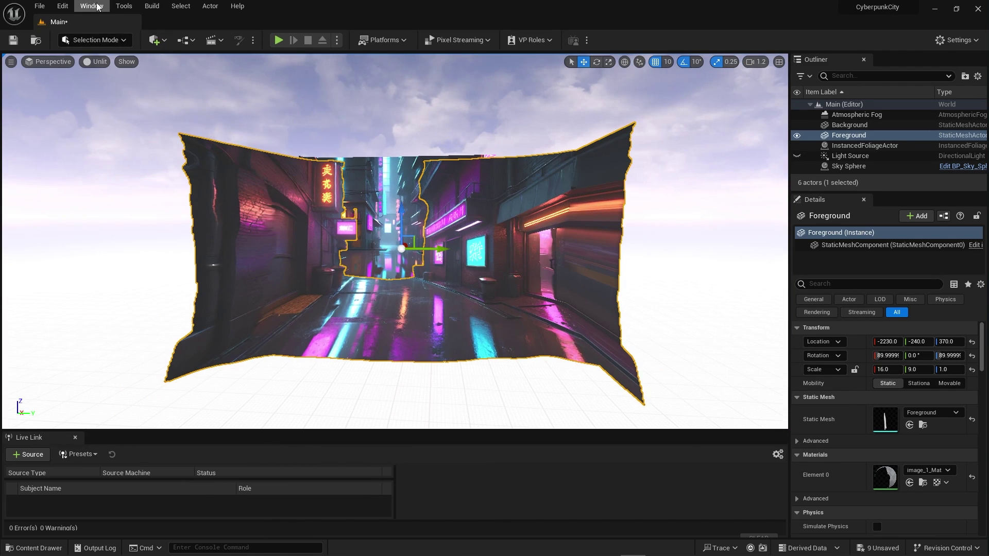
left_click(152, 41)
Step: Place a Virtual Production VCam Actor and position it at -3027, -356, 329 facing down the alley
mouse_move(206, 170)
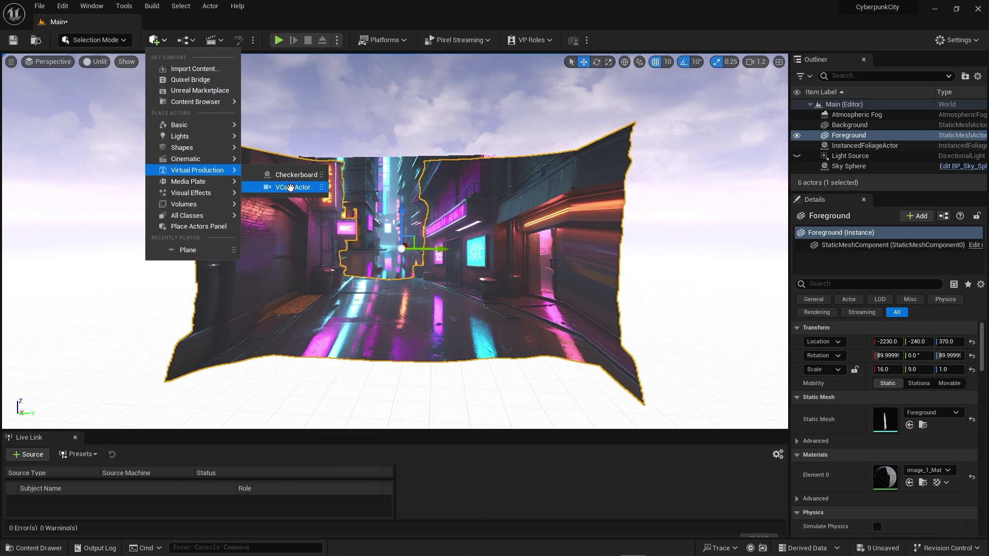
left_click_drag(405, 253, 406, 254)
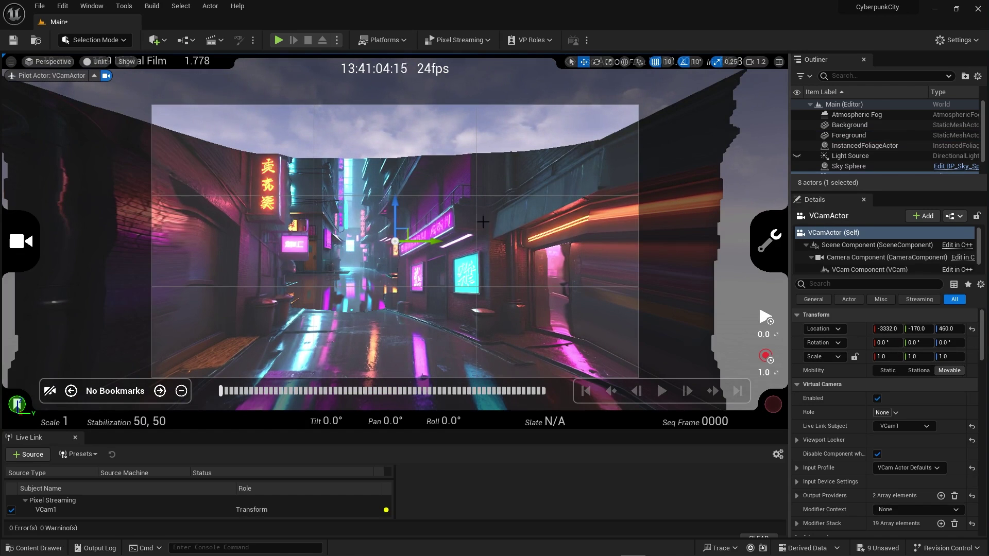
mouse_move(918, 329)
left_mouse_down()
mouse_move(876, 329)
mouse_move(923, 330)
mouse_move(897, 328)
mouse_move(915, 329)
mouse_move(906, 329)
left_mouse_up()
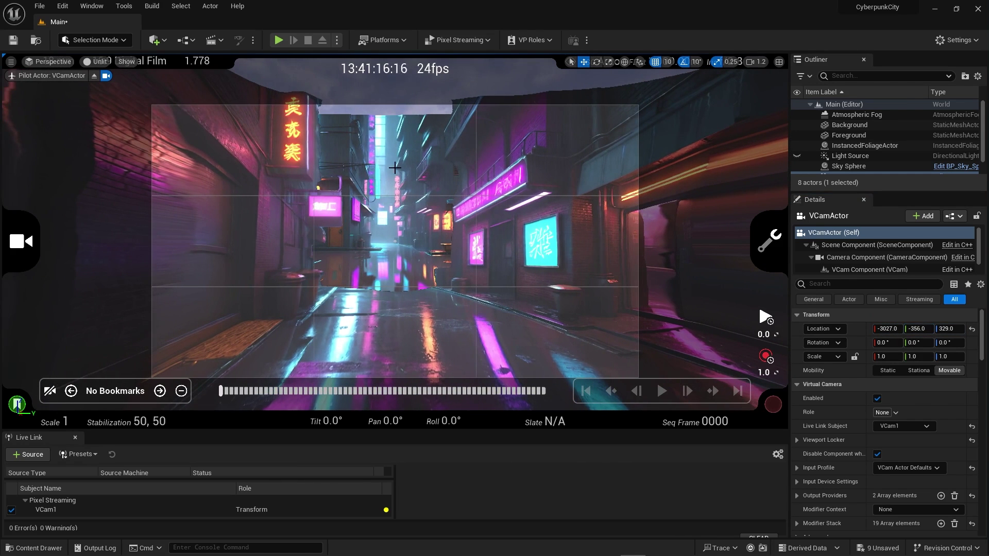
left_click(868, 125)
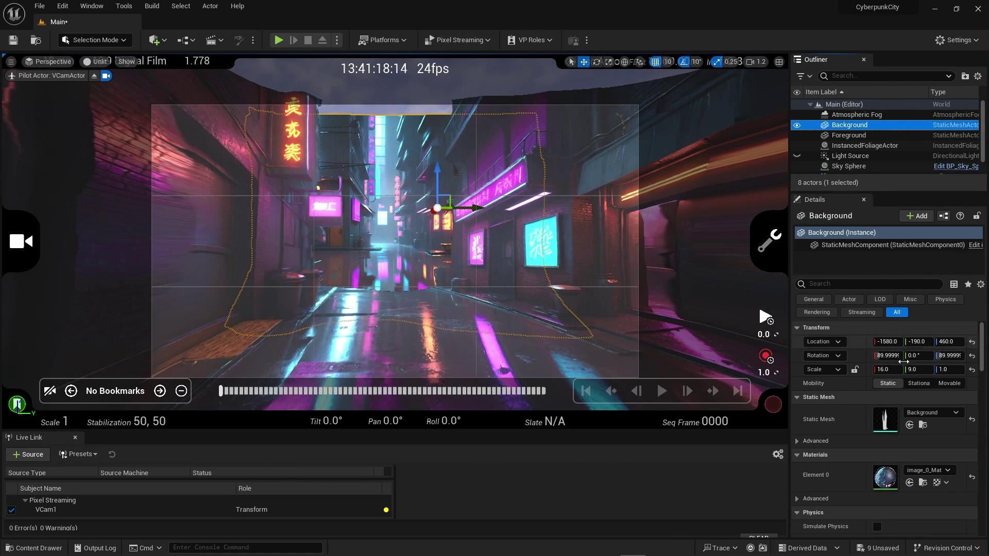
Step: Scale the Background plane to about 21.8 × 12.2 and move it to -1797, -200, 372
left_click(866, 376)
left_click_drag(887, 370, 904, 370)
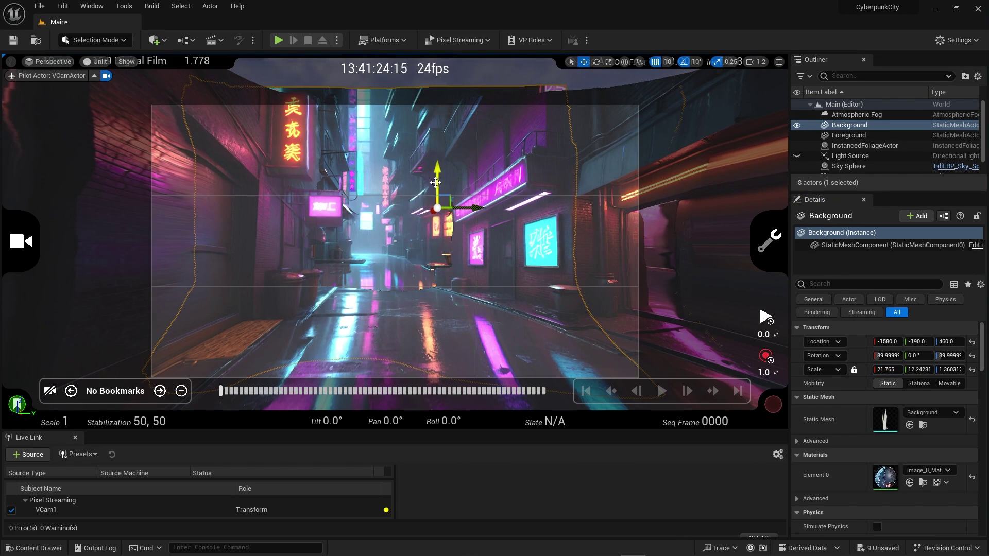
left_click_drag(918, 342, 865, 341)
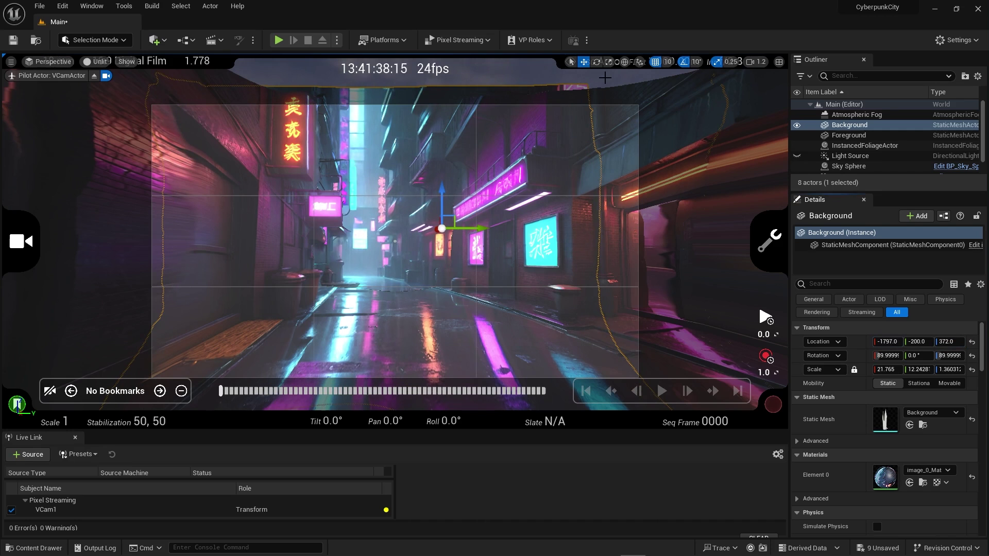
Step: Switch the viewport to Lit shading
left_click(109, 41)
left_click(109, 41)
left_click(106, 61)
left_click(117, 90)
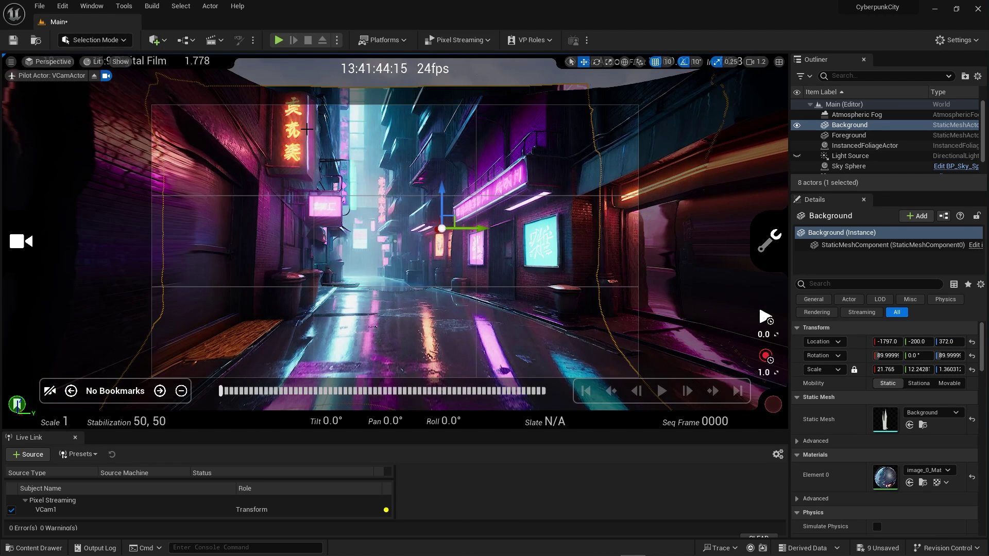
Step: Set the Rendering Frame Buffer Pixel Format to 8bit RGBA in Project Settings
left_click(100, 64)
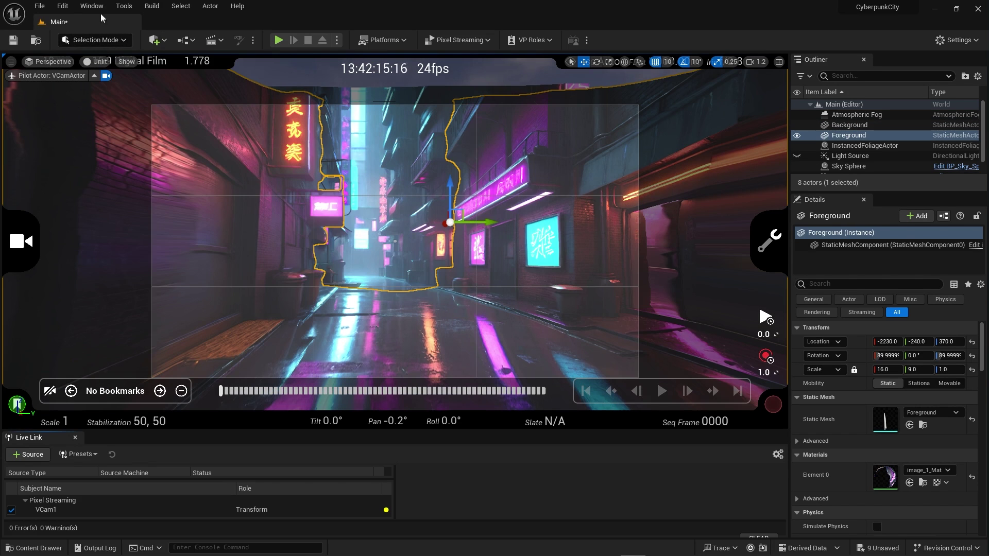
left_click(40, 6)
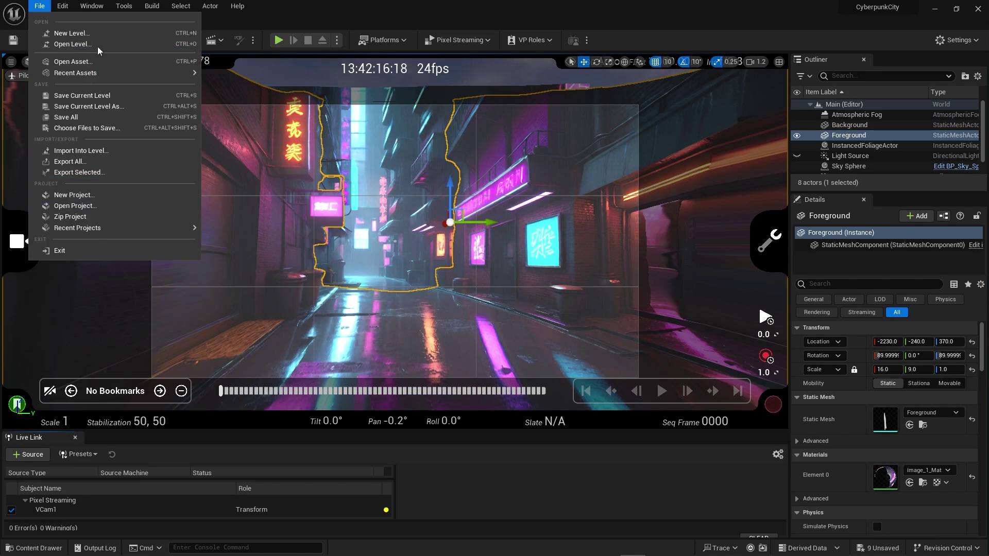
left_click(62, 6)
left_click(95, 154)
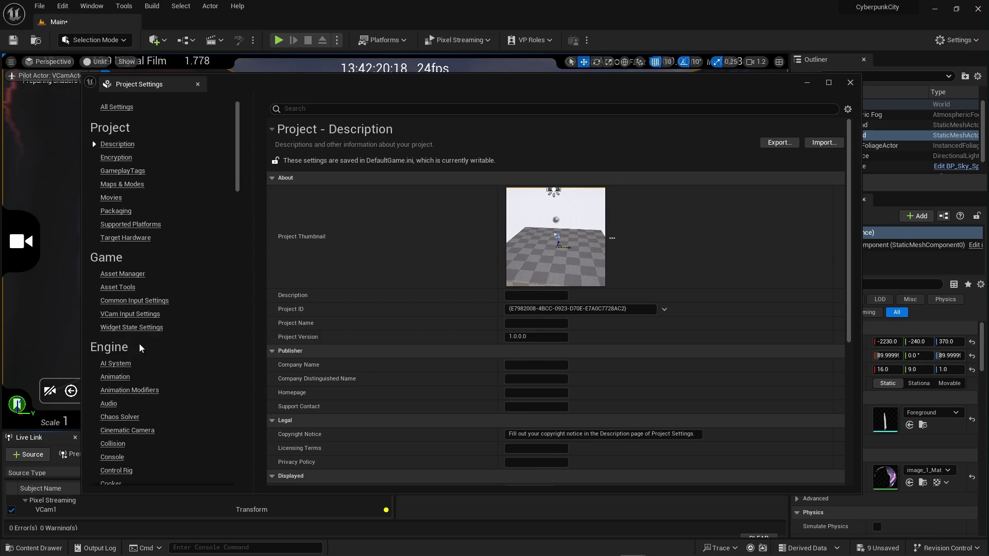
scroll(170, 279, "down", 2)
scroll(169, 278, "down", 5)
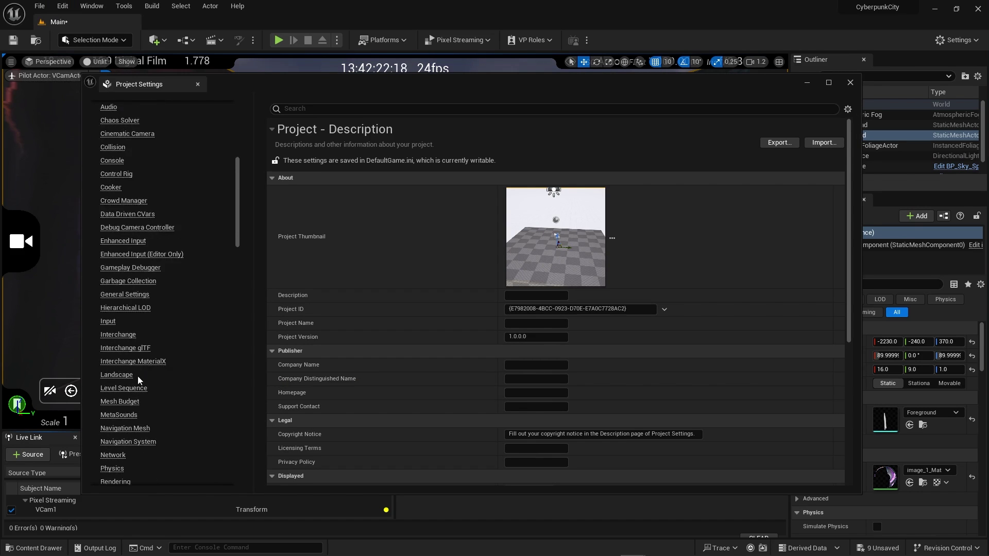
left_click(128, 402)
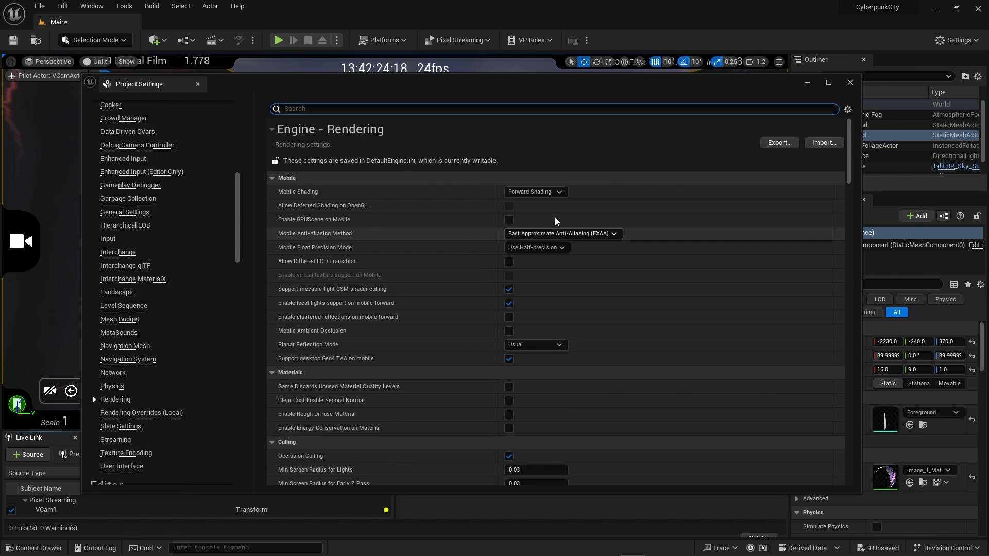
type("pixel")
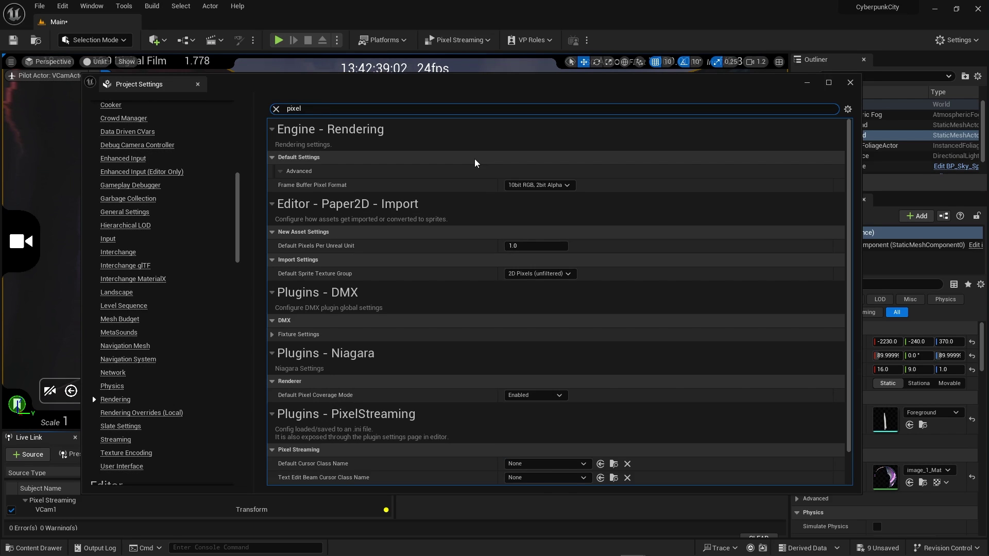
type(" buffer")
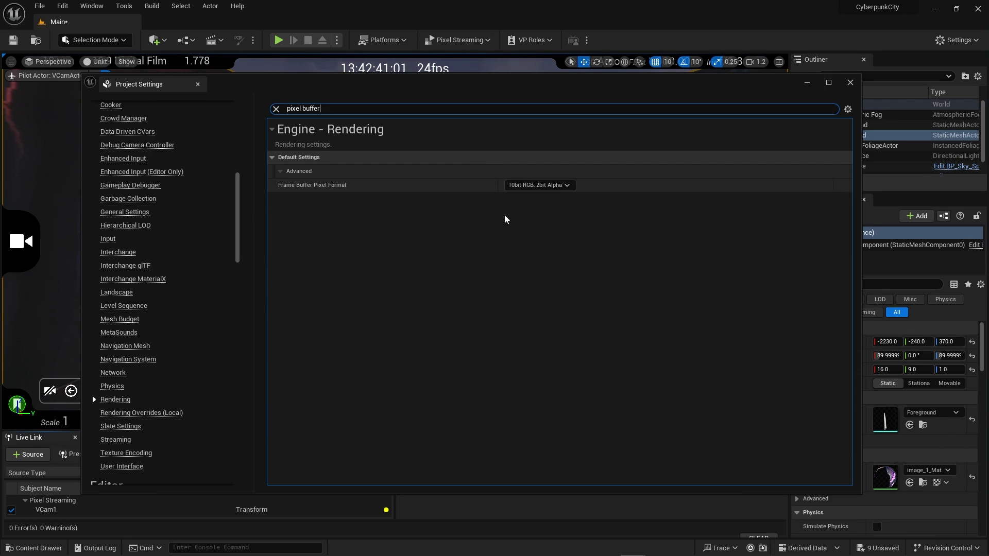
left_click(563, 186)
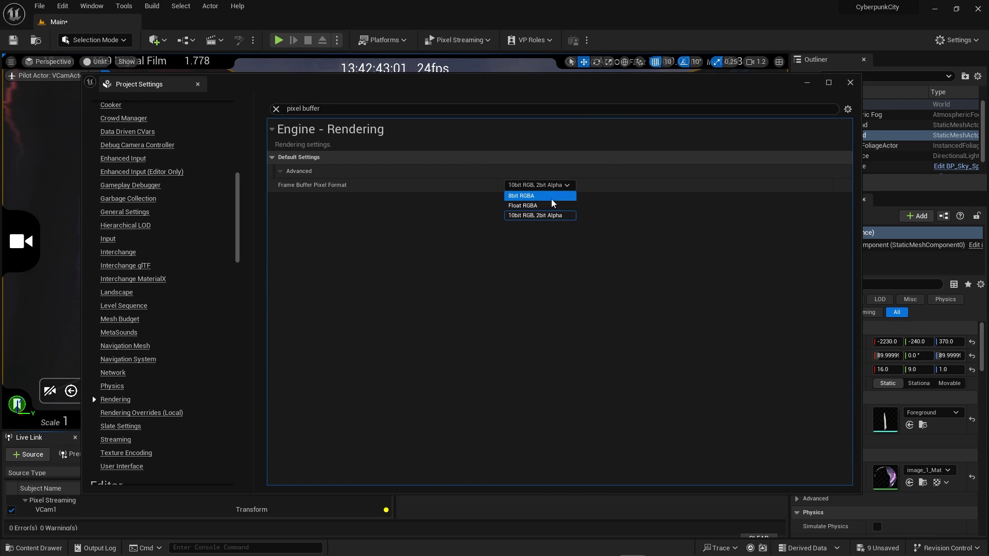
left_click(536, 197)
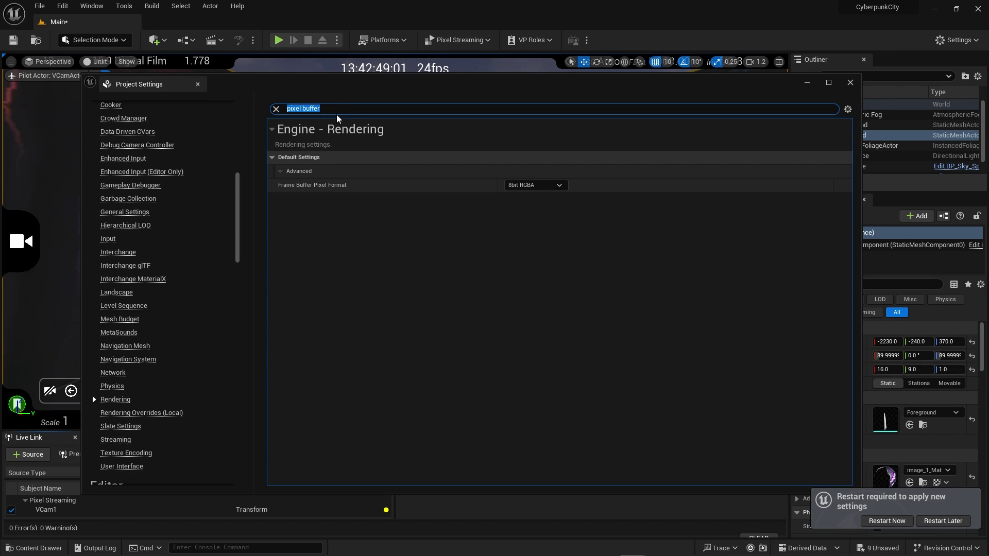
Step: Set UDP Messaging's Unicast Endpoint to this machine's local network address
scroll(181, 348, "down", 15)
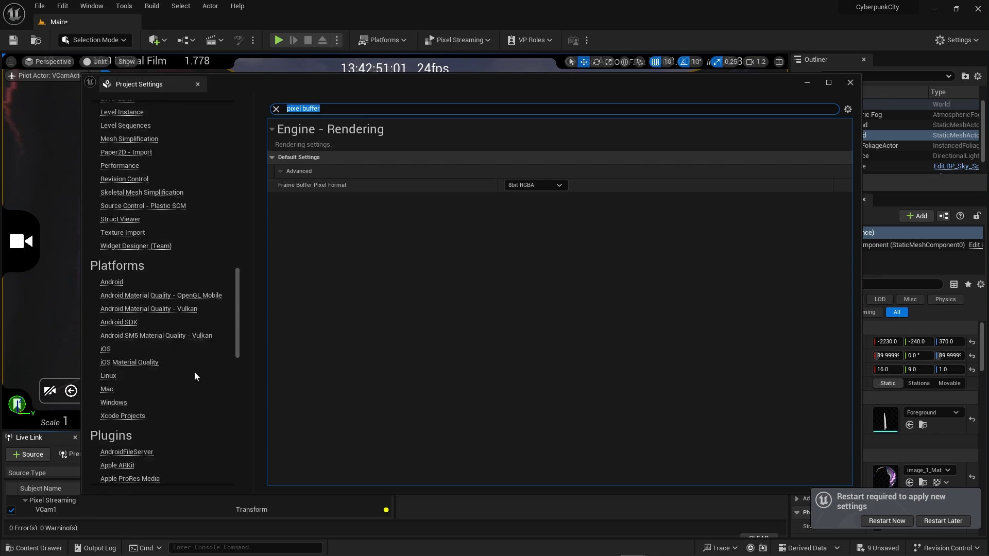
scroll(196, 385, "down", 15)
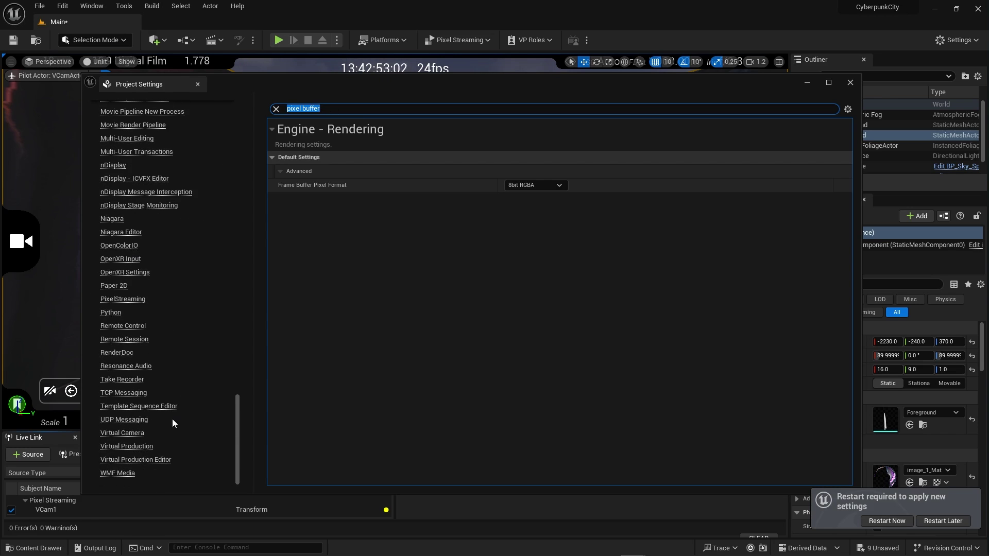
left_click(137, 421)
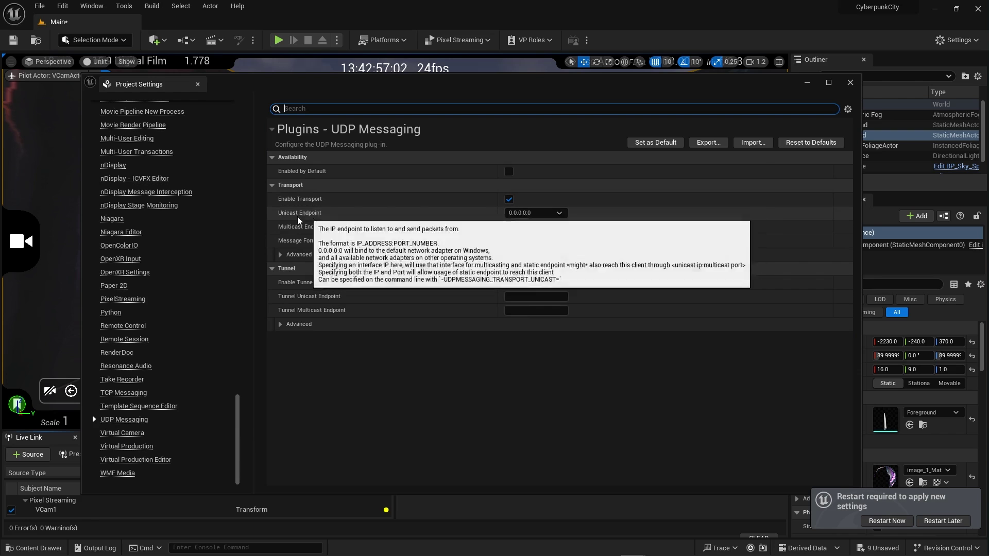
left_click(560, 215)
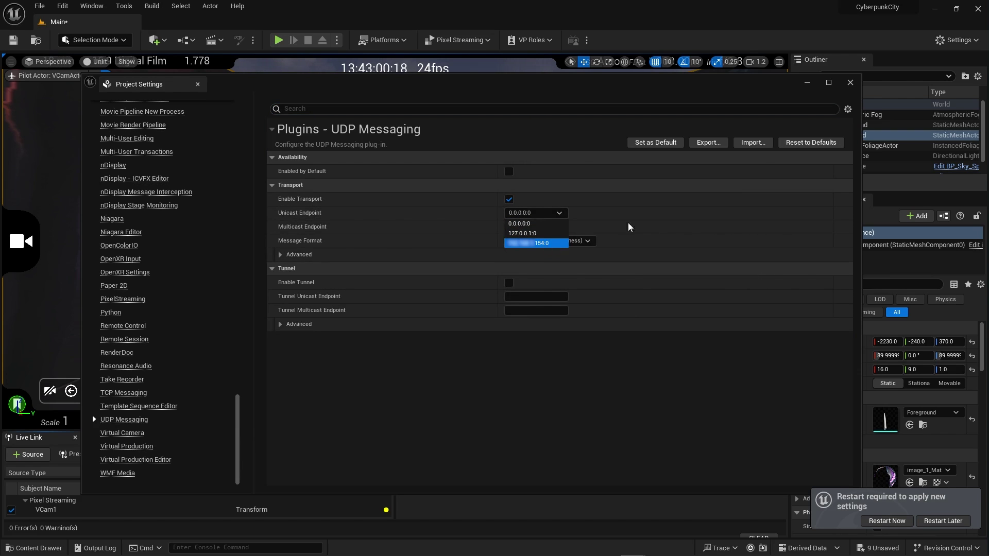
key("Return")
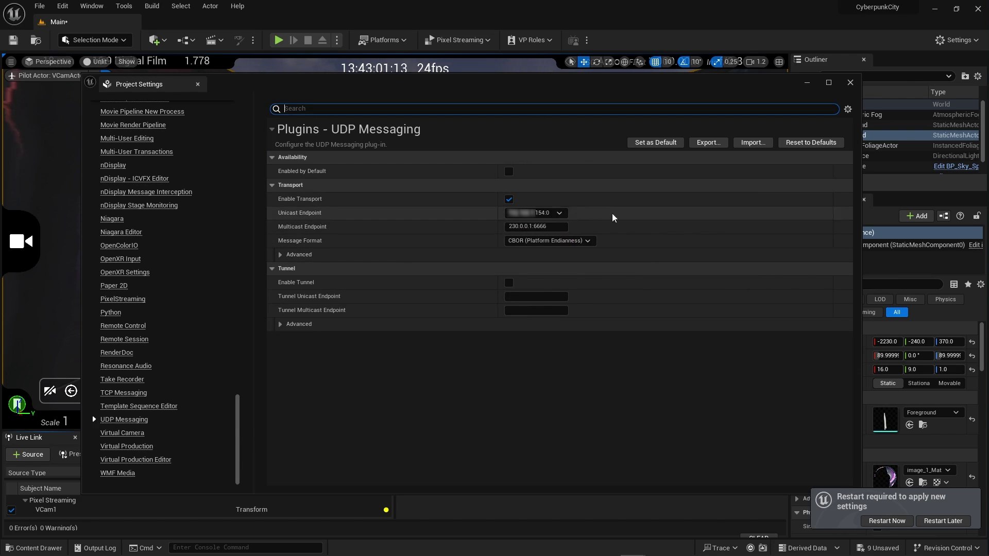
Step: Choose Restart Now in the restart notification to reload the editor
left_click(886, 521)
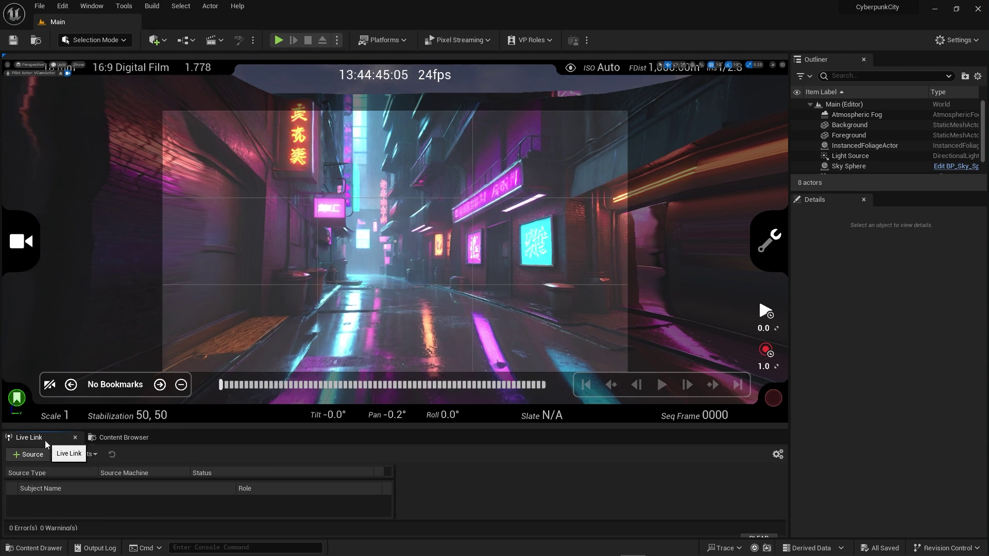
Step: Open the Live Link panel from Virtual Production and add a Pixel Streaming source for VCam1
left_click(92, 6)
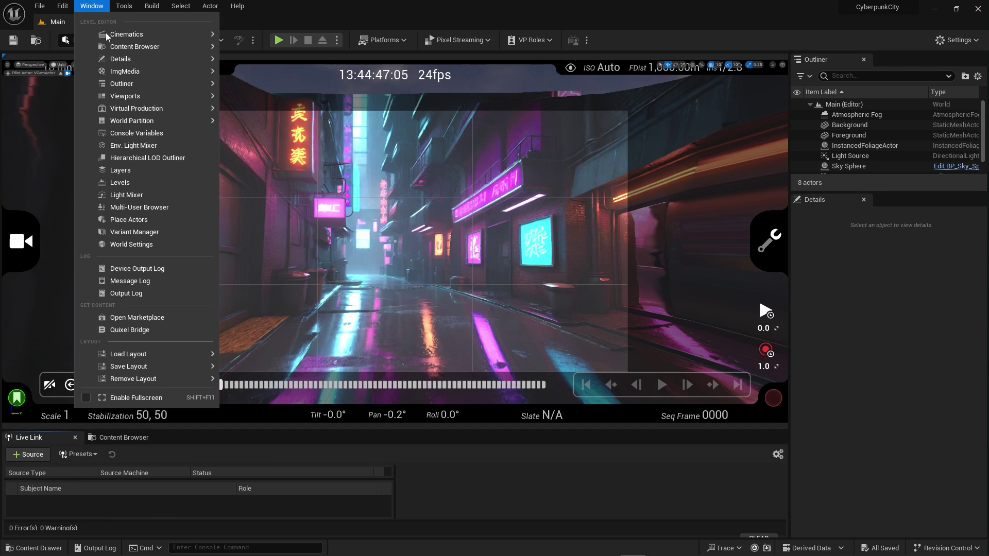
mouse_move(127, 108)
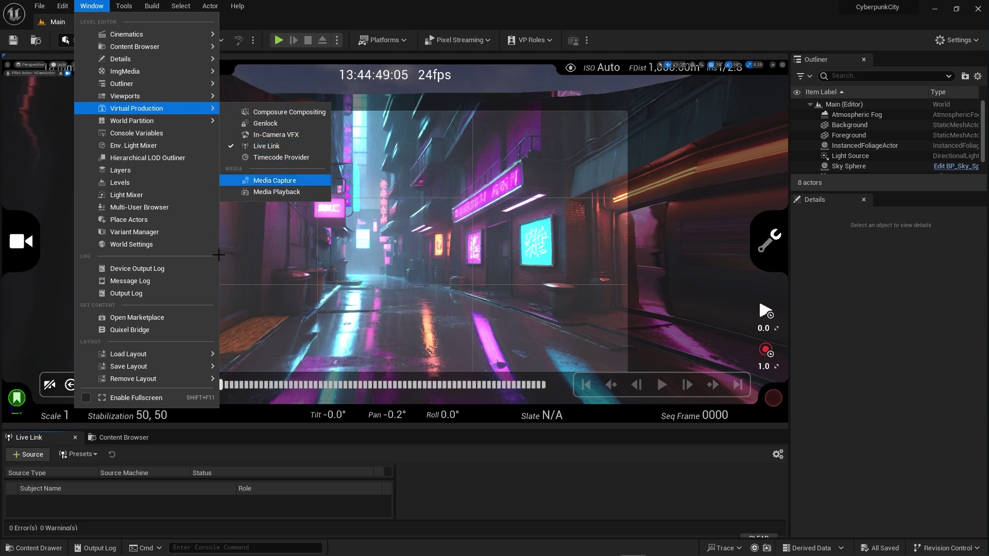
left_click(61, 477)
left_click(36, 460)
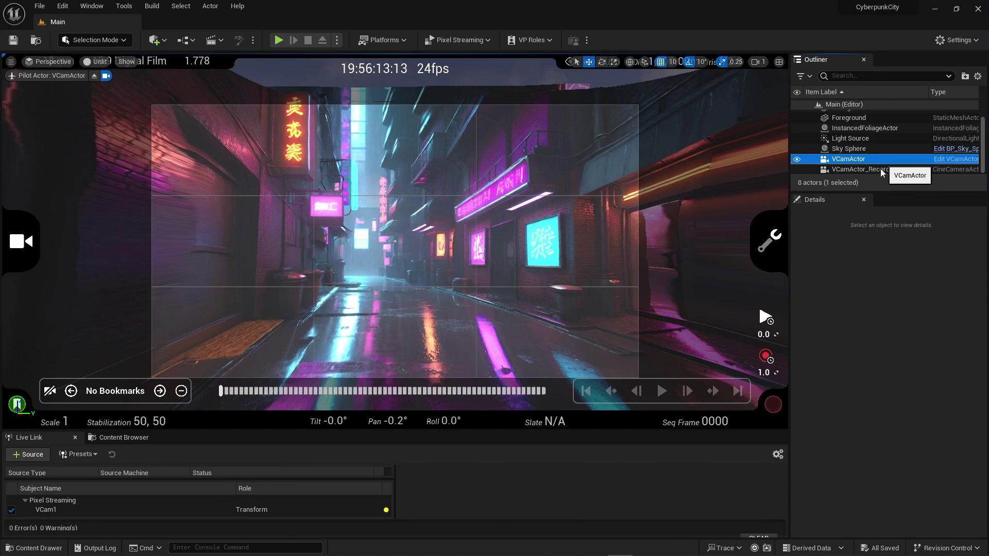
Step: Replace the VCamActor's Pixel Streaming output provider (Index [0]) UMG overlay with a VCam_E… widget
left_click(881, 163)
left_click(860, 259)
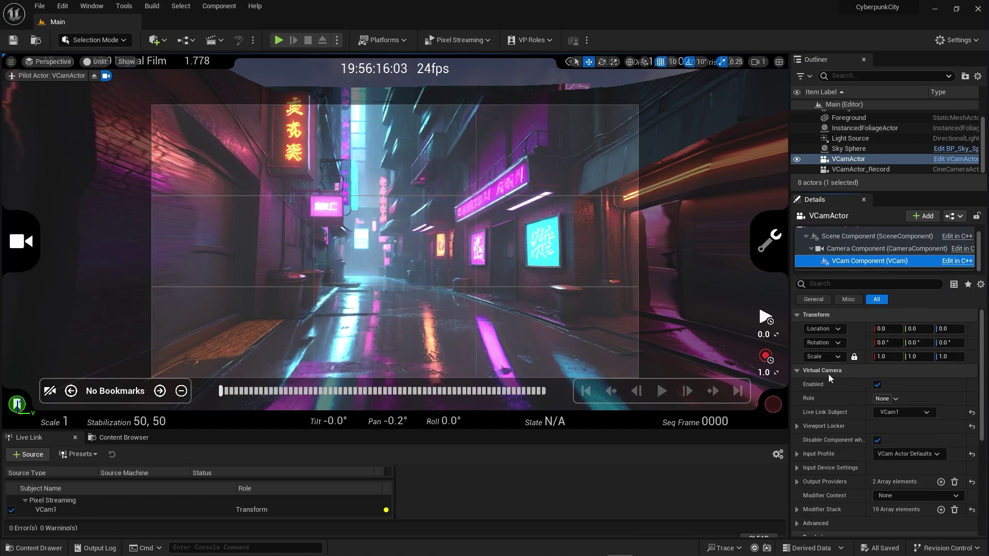
scroll(828, 374, "down", 1)
scroll(881, 442, "down", 1)
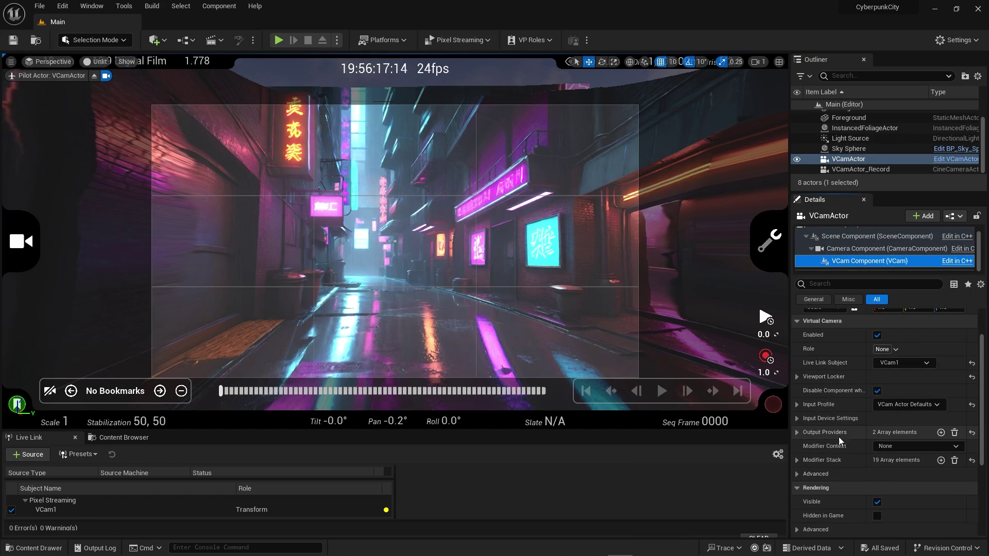
left_click(798, 433)
scroll(798, 433, "down", 2)
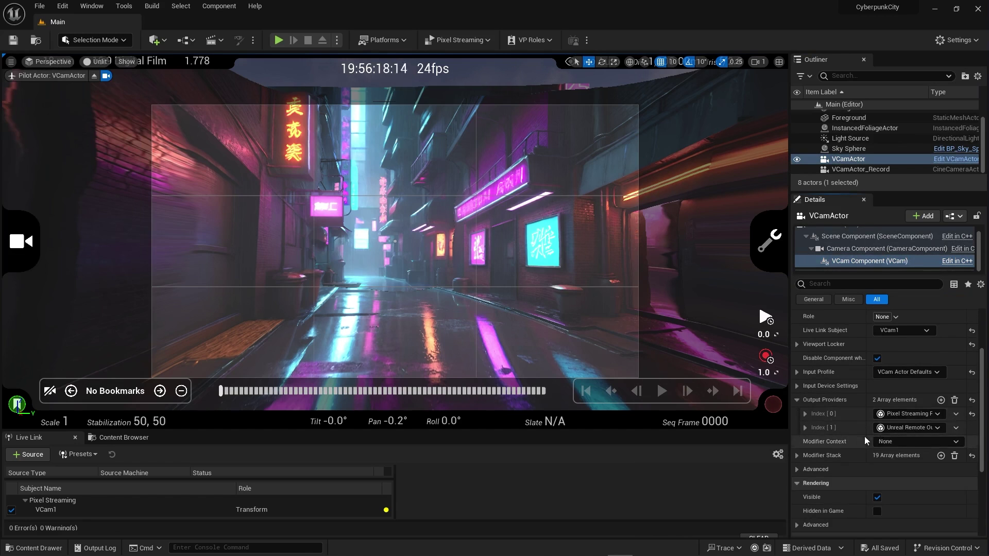
left_click(805, 414)
scroll(825, 412, "down", 1)
left_click(902, 405)
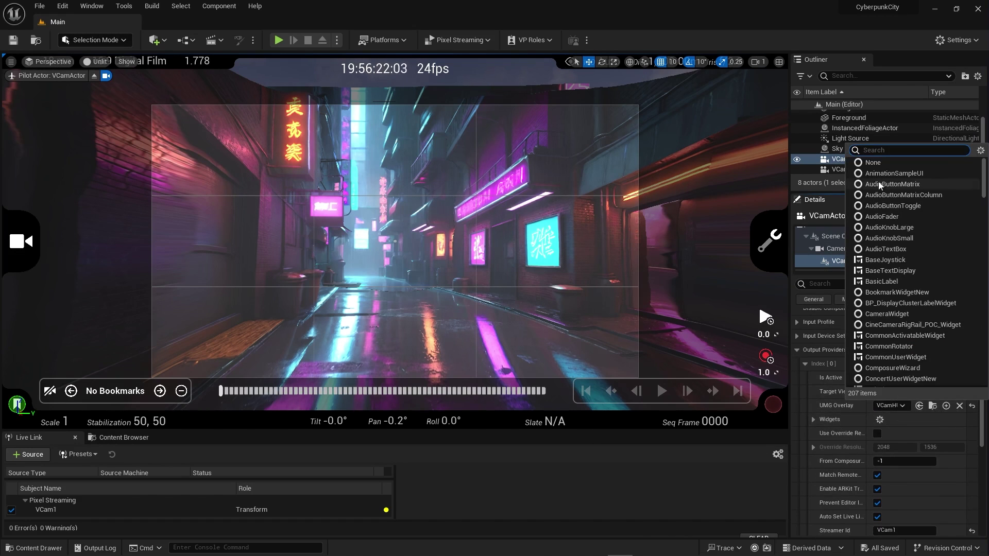
left_click(878, 163)
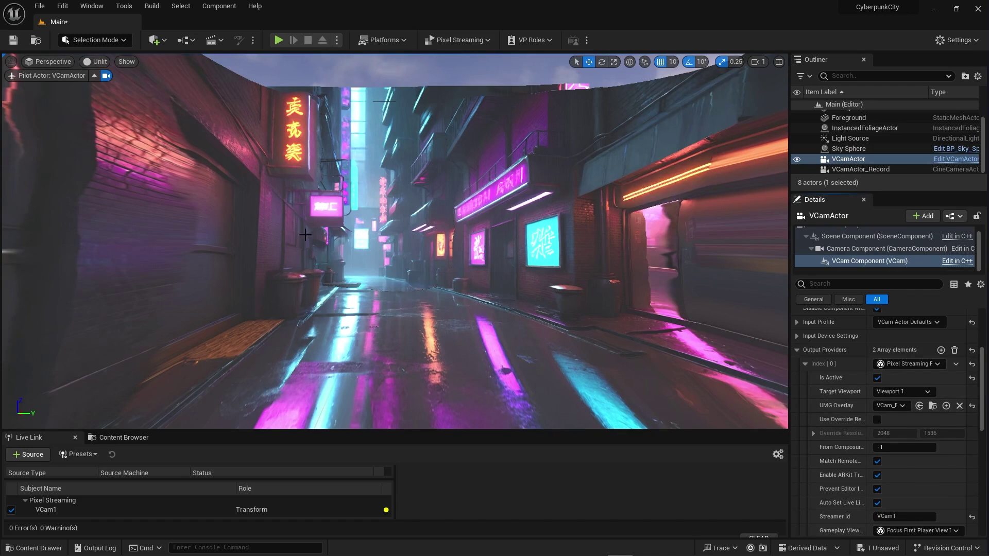
Step: Turn off Show Stats and Show Toolbar in the viewport options
left_click(10, 62)
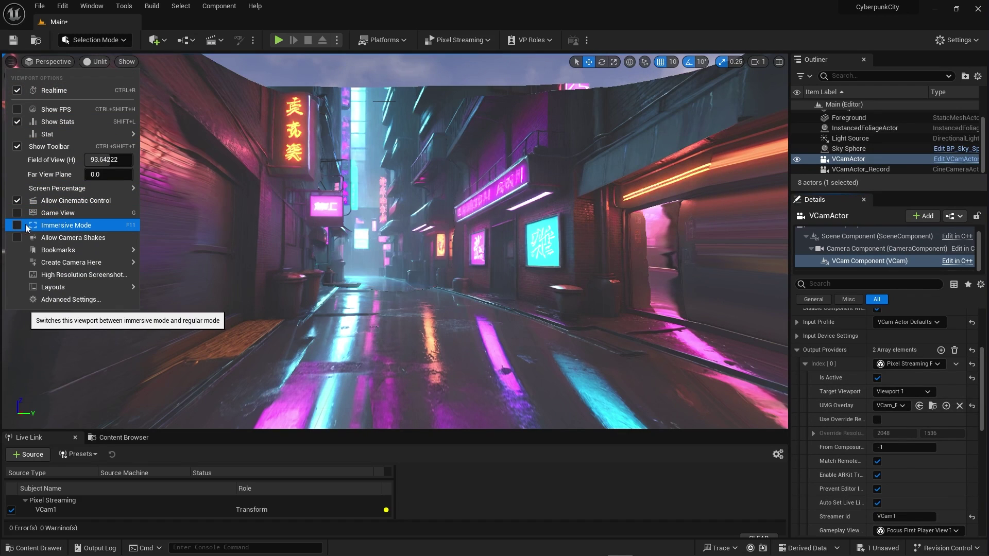
left_click(50, 122)
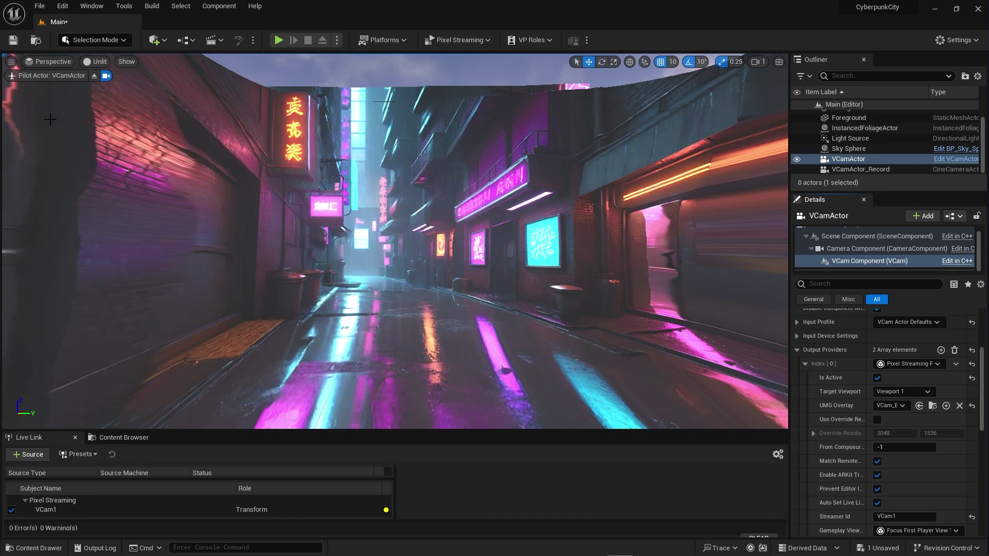
left_click(10, 62)
left_click(44, 144)
left_click(11, 62)
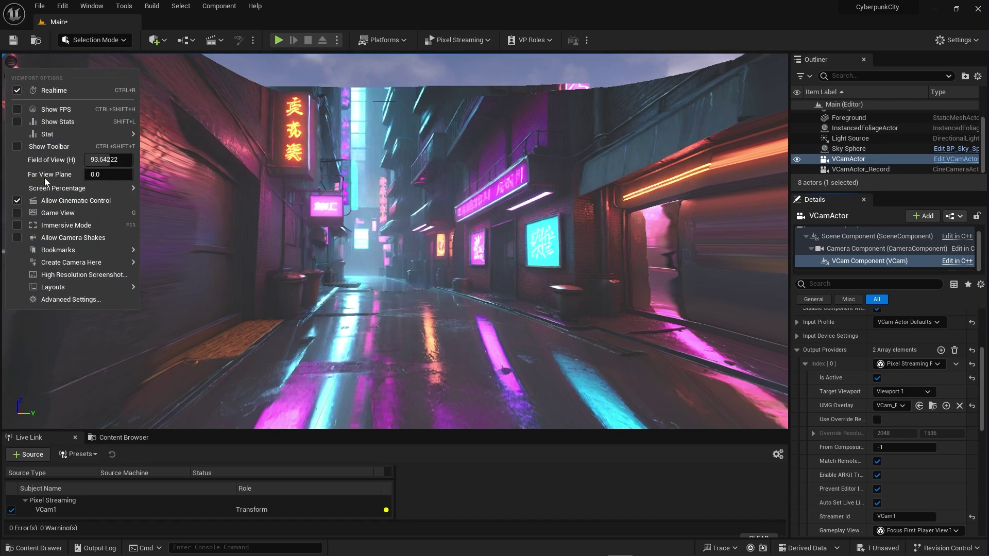
Step: Switch the viewport to Immersive Mode so the neon alley camera view fills the screen
left_click(53, 226)
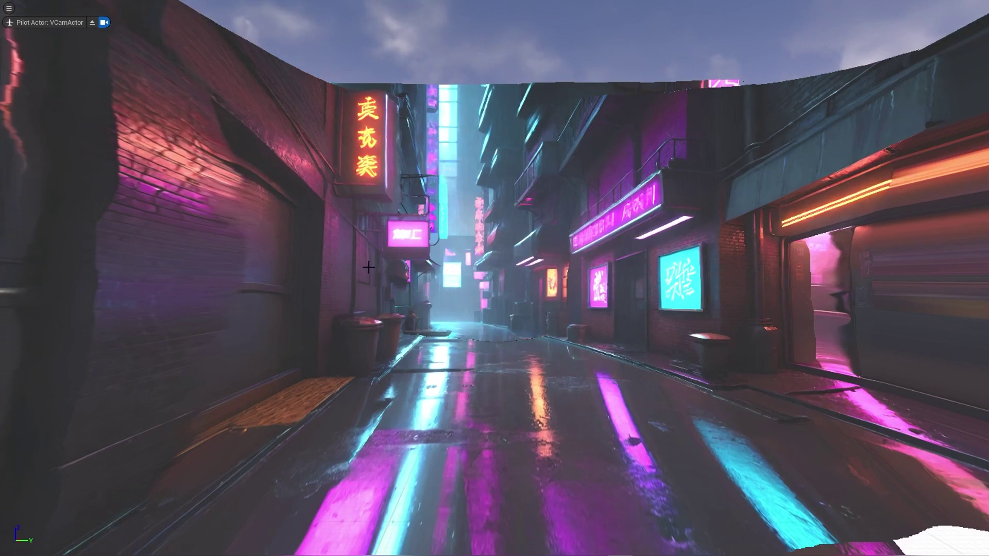